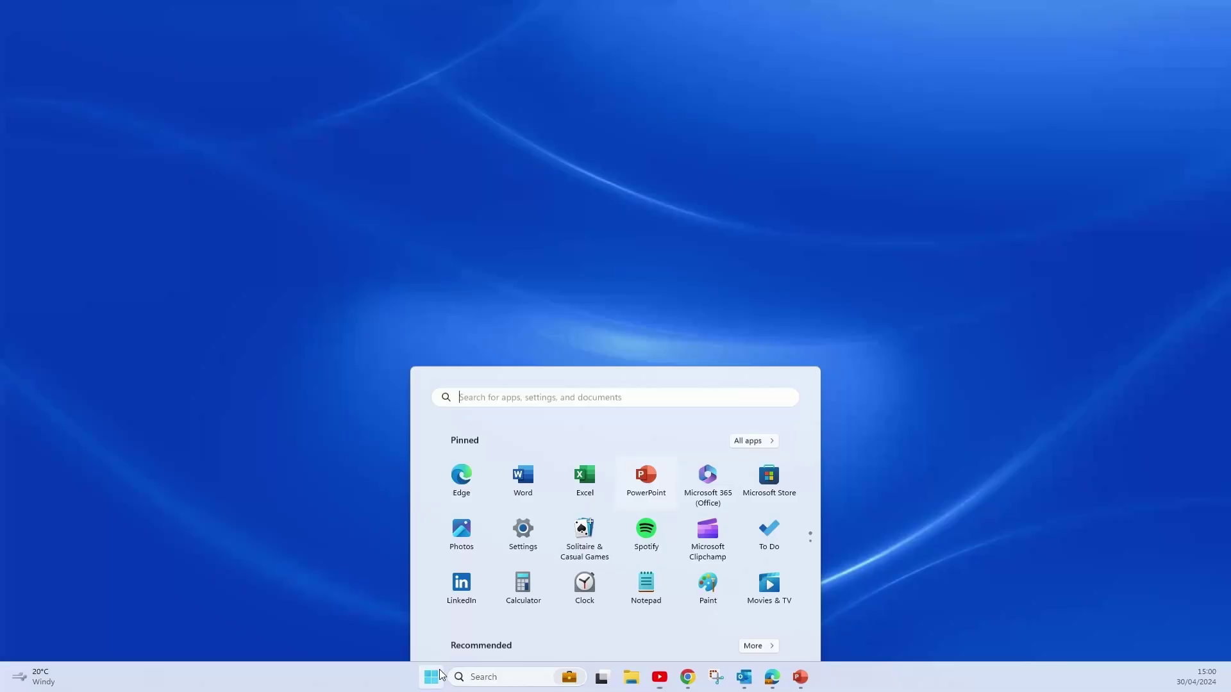
Show all installed apps in the Start menu and scroll down to Google Chrome.
scroll(577, 320, "down", 2)
left_click(754, 264)
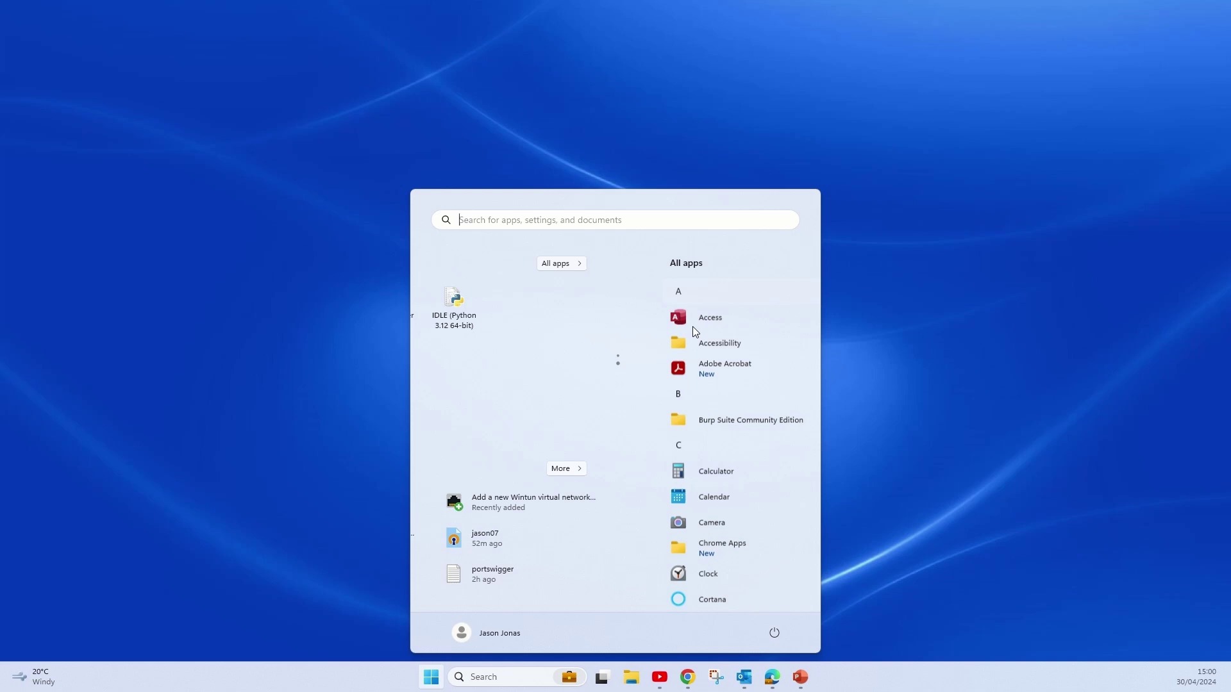
scroll(513, 474, "down", 5)
scroll(507, 483, "down", 1)
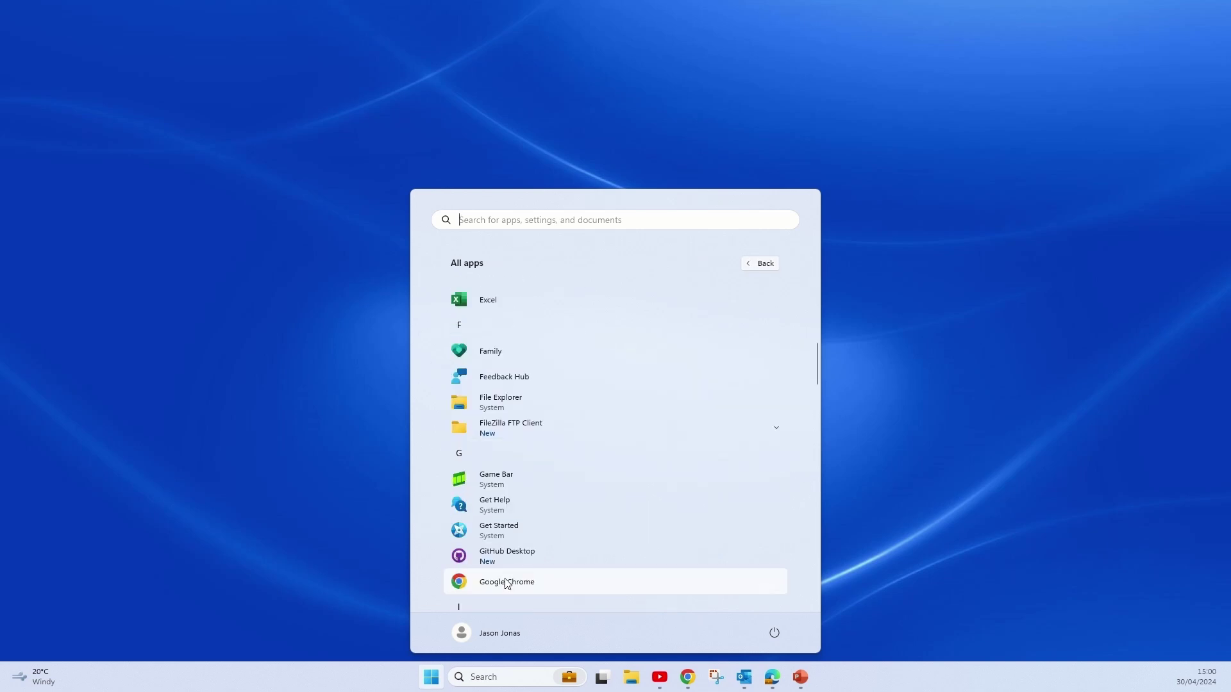
Launch Chrome, search 'download windows 10', and open Microsoft's Download Windows 10 page.
left_click(509, 583)
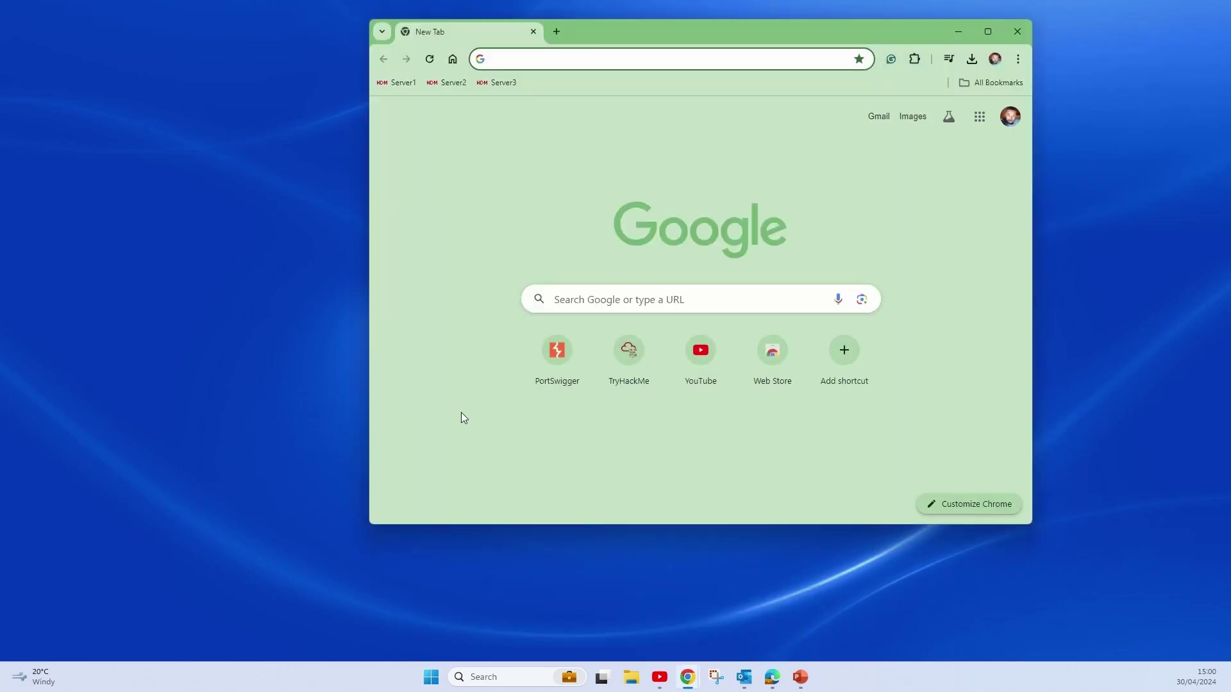
type("download windo")
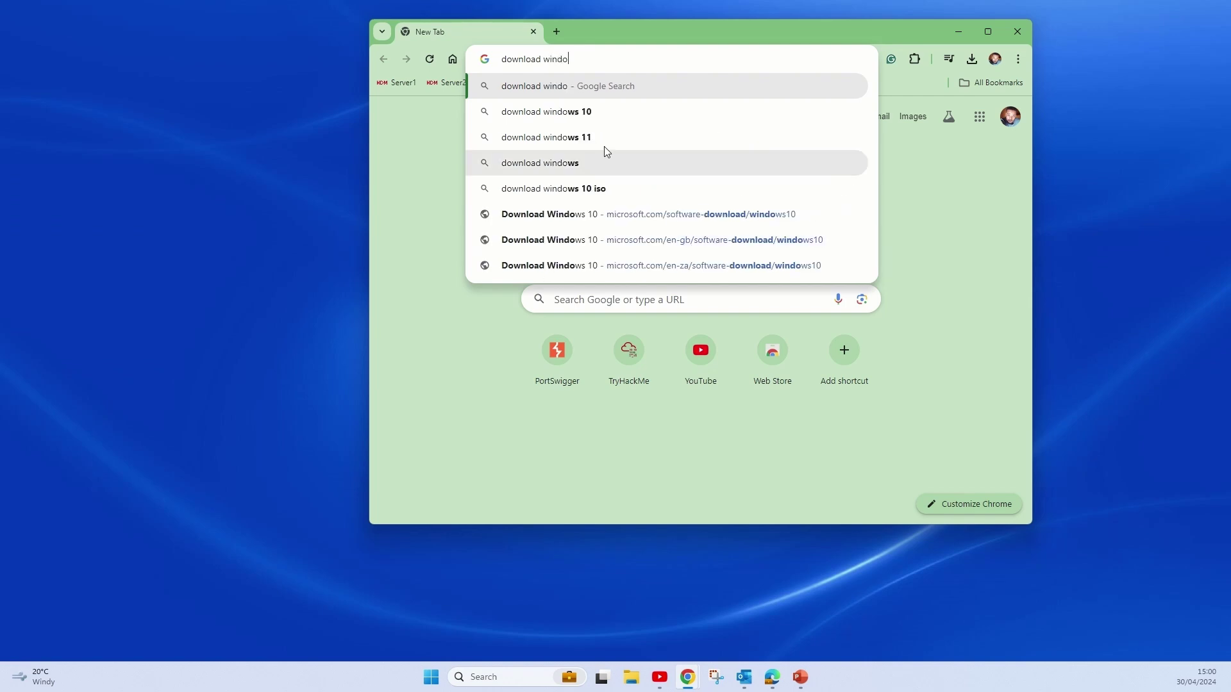
left_click(600, 113)
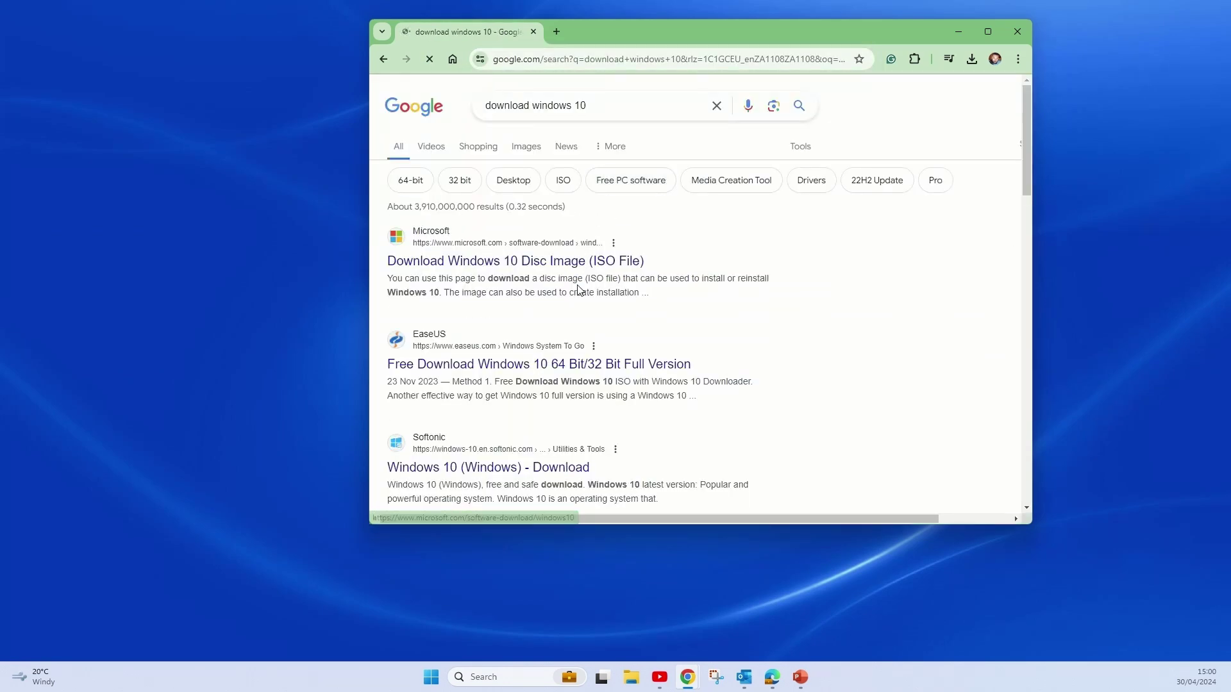
left_click(557, 261)
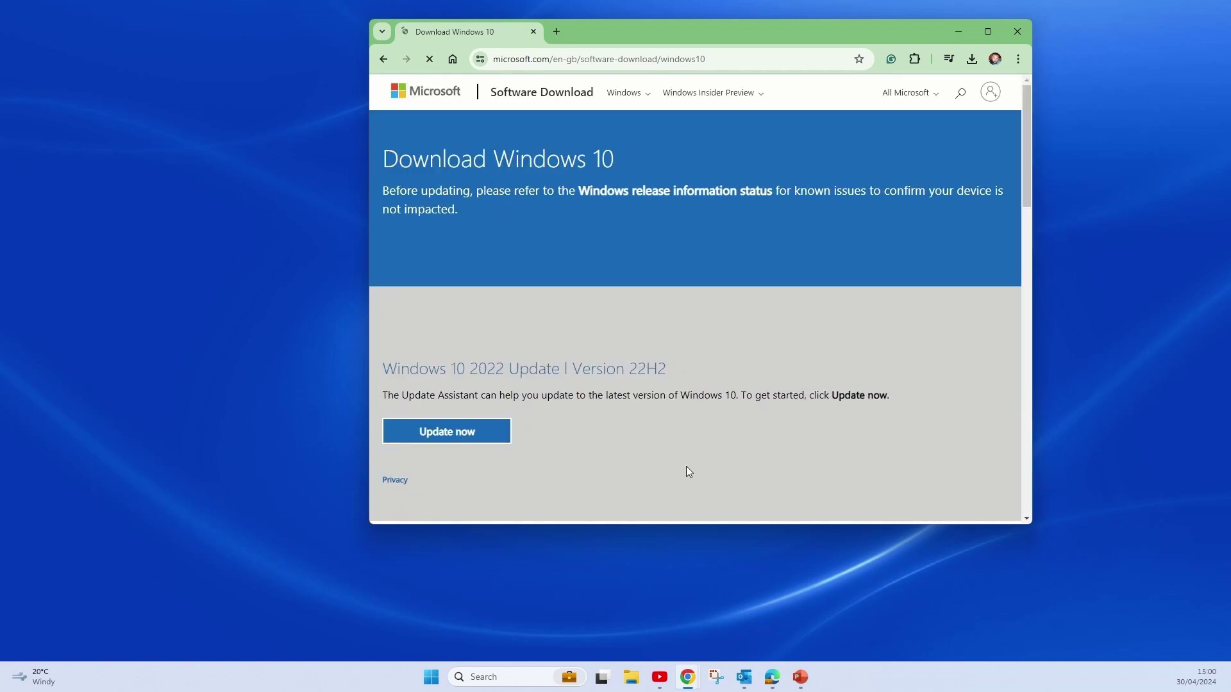
Download MediaCreationTool_22H2.exe and save it into Downloads.
scroll(671, 471, "down", 1)
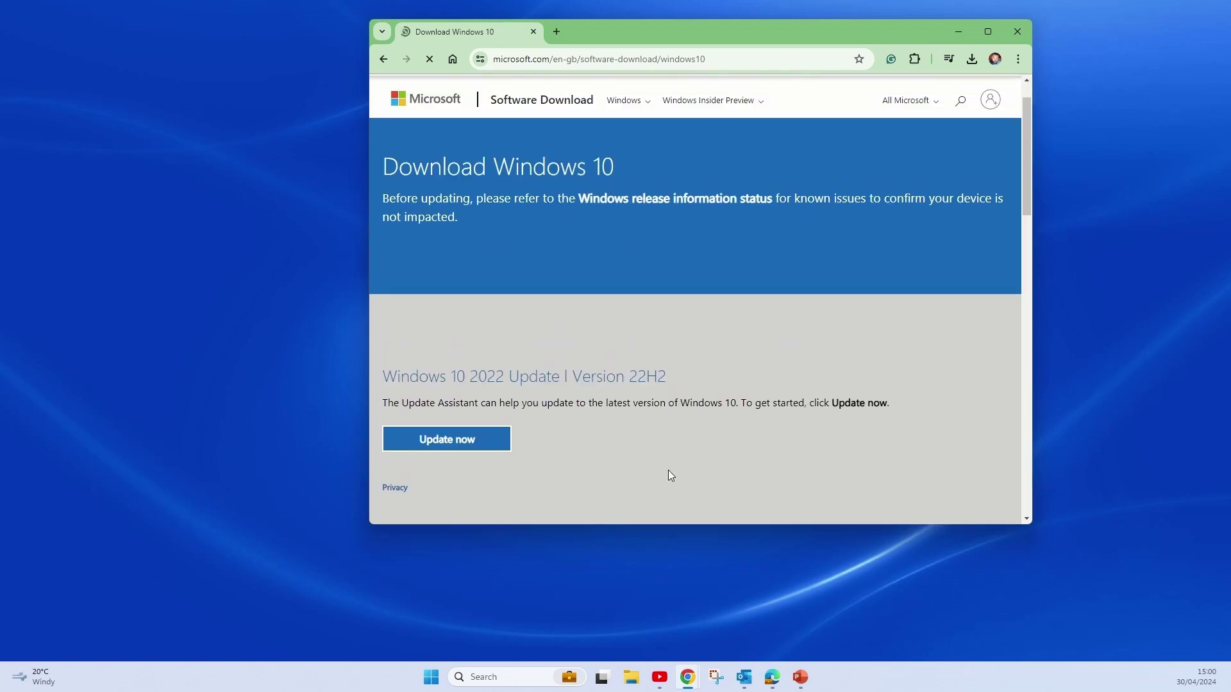
scroll(668, 474, "down", 3)
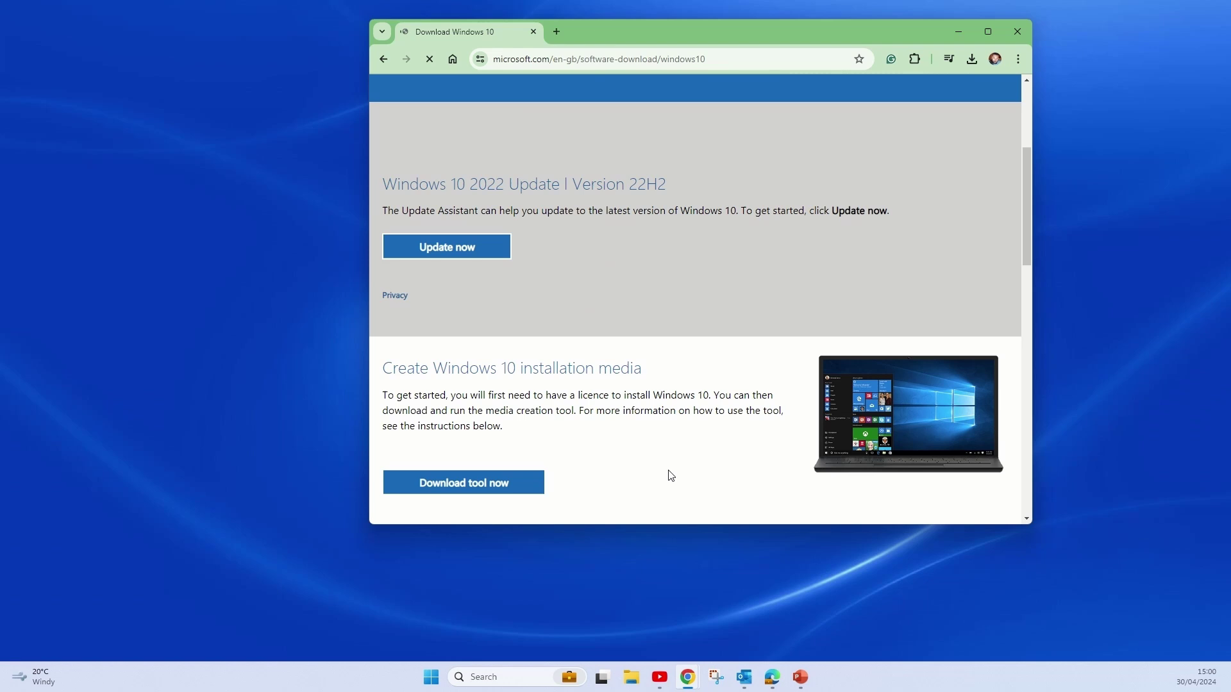
left_click(513, 492)
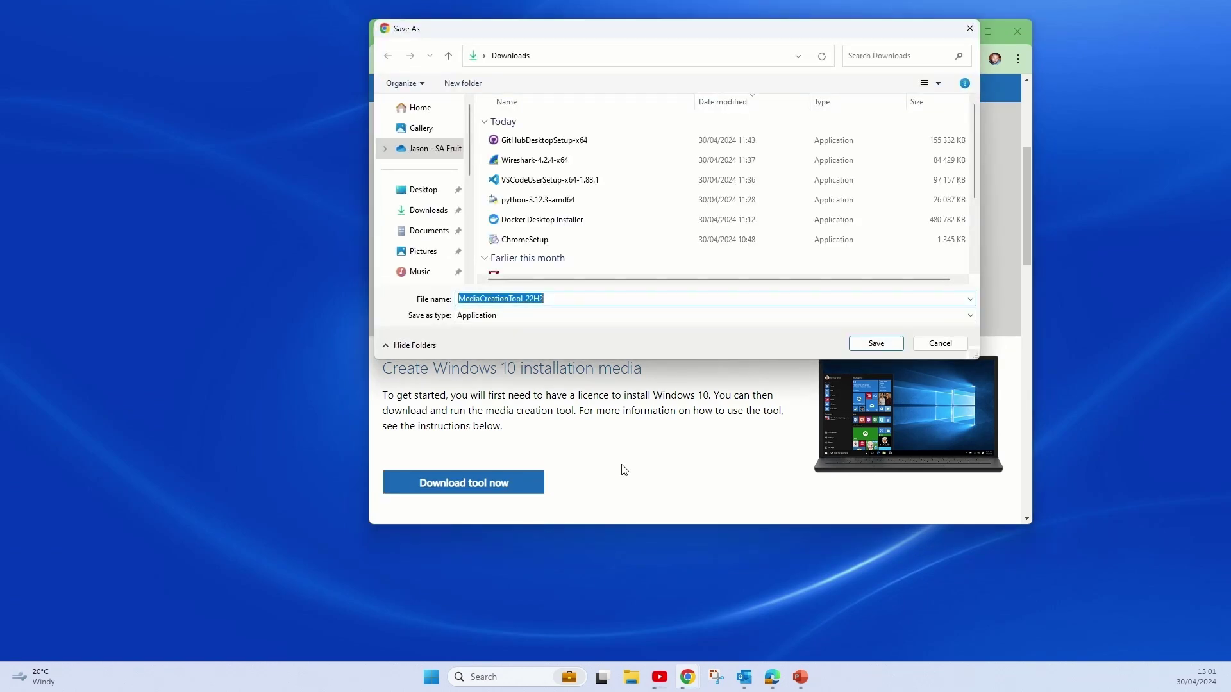
left_click(876, 343)
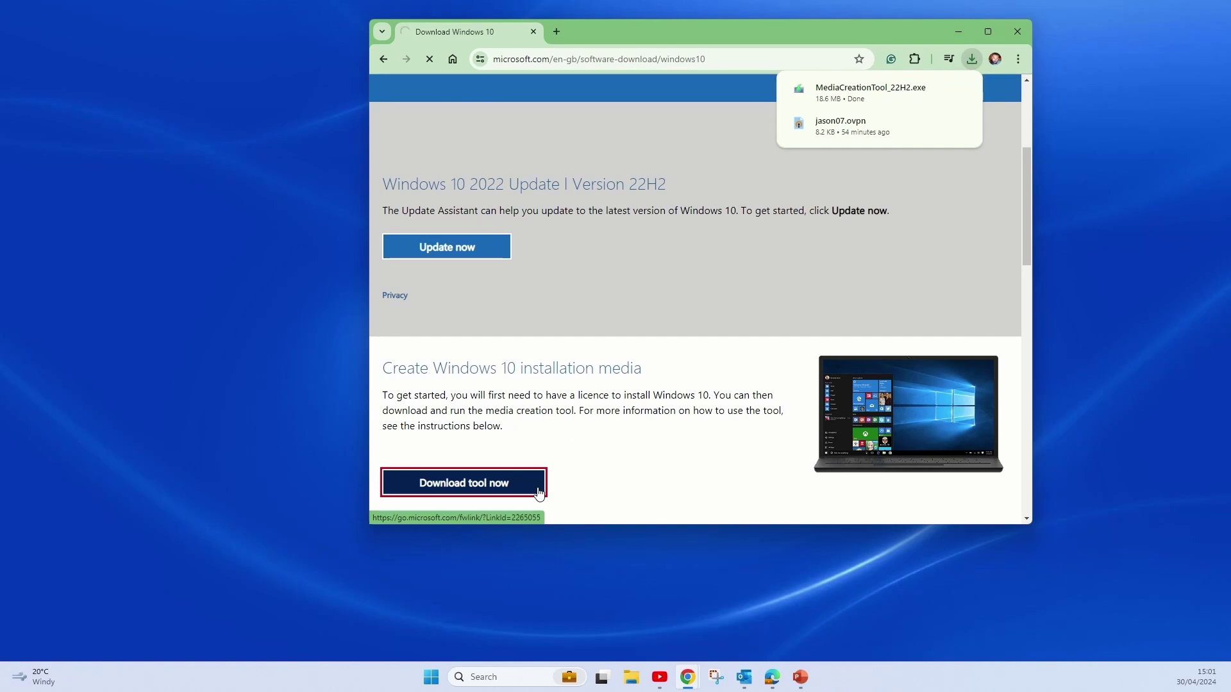
Close Chrome and run MediaCreationTool_22H2 from the Downloads folder in File Explorer.
left_click(1024, 33)
left_click(630, 677)
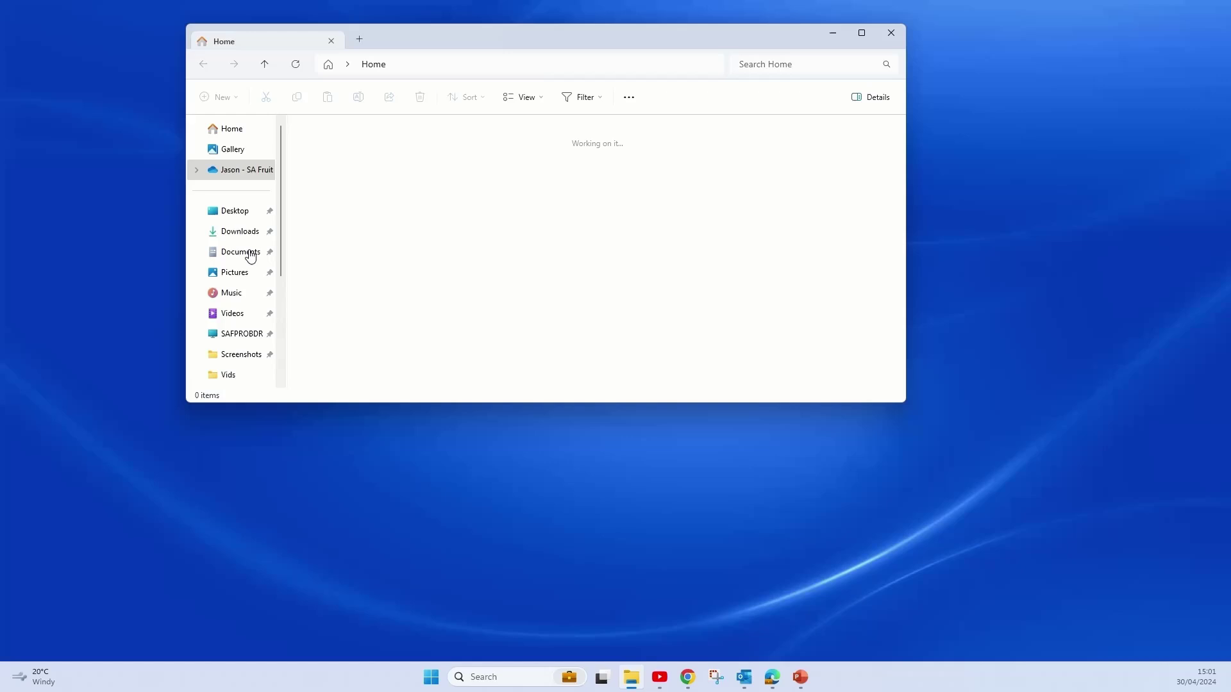
left_click(240, 231)
double_click(380, 162)
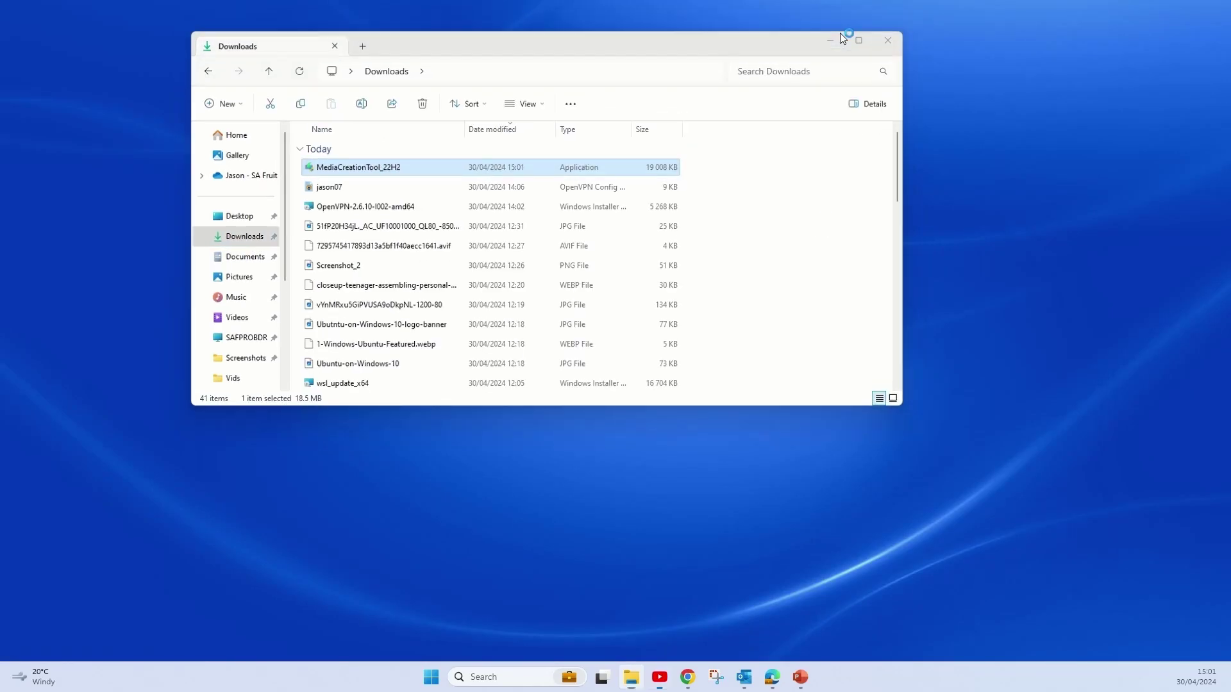
left_click(841, 37)
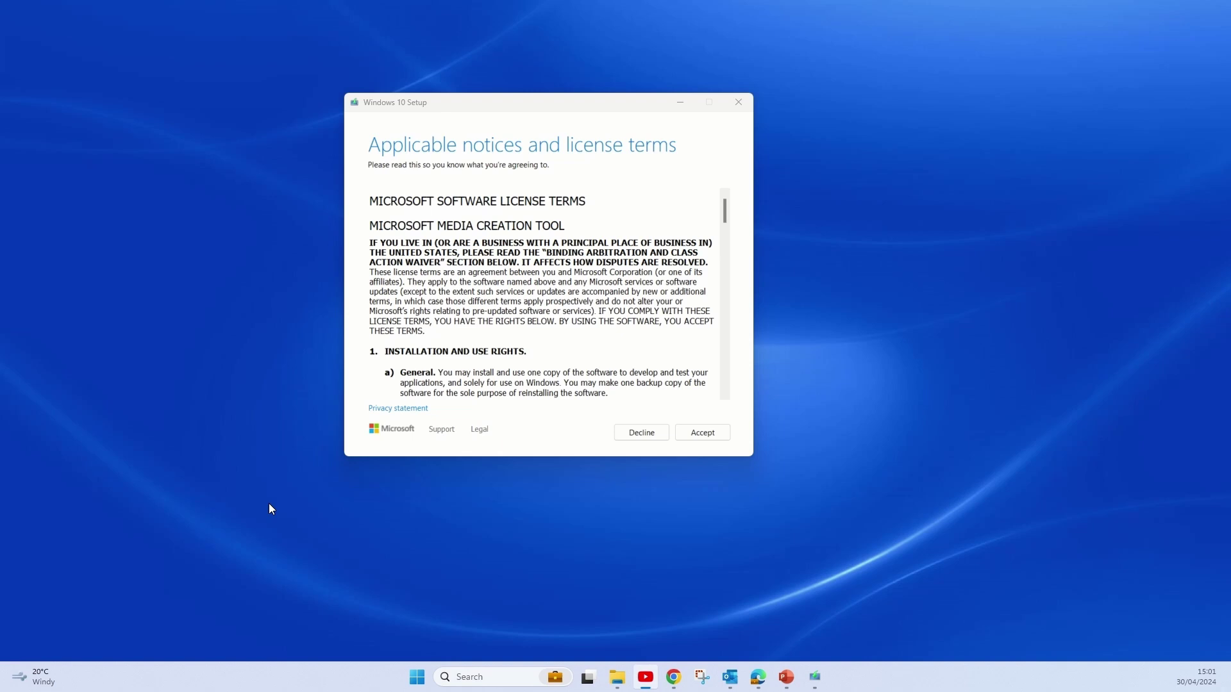
Accept the license terms and choose to create installation media for another PC.
left_click(709, 433)
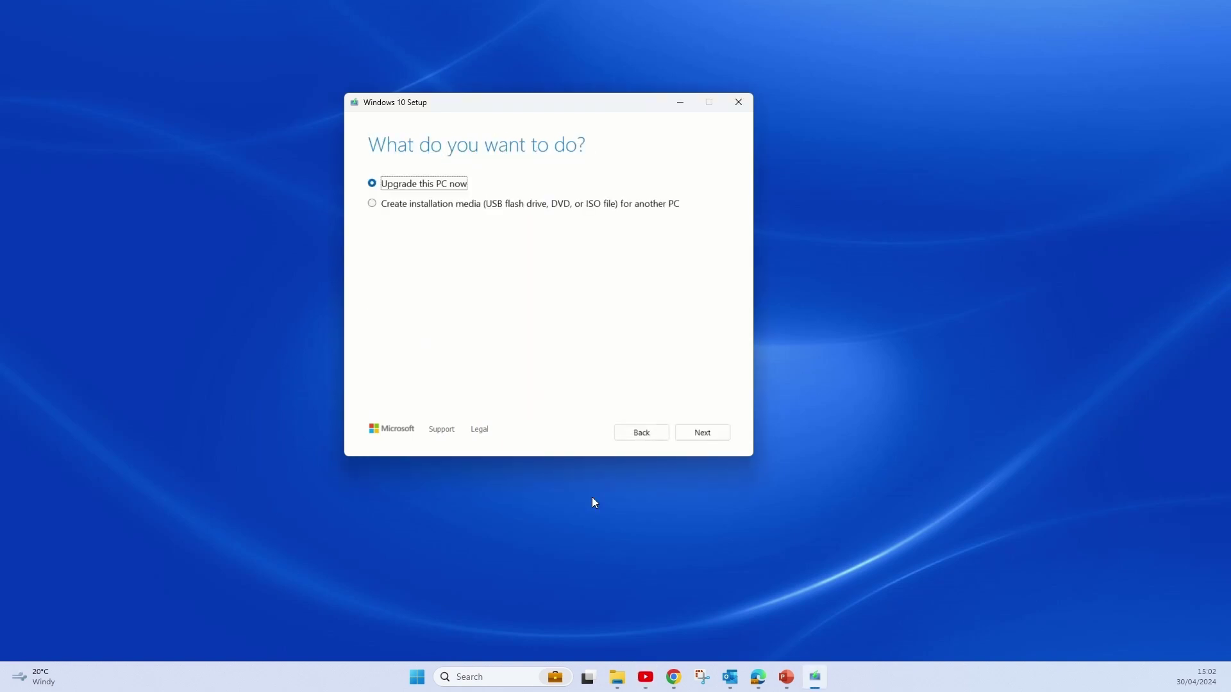
left_click(412, 204)
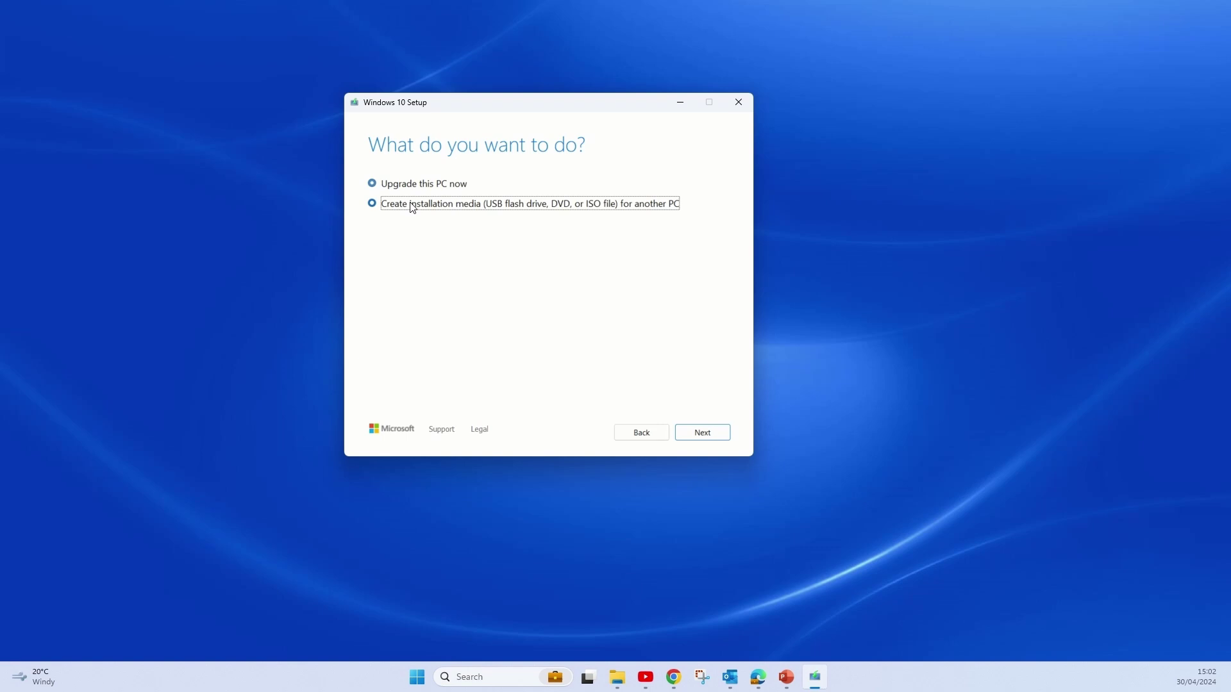
left_click(704, 433)
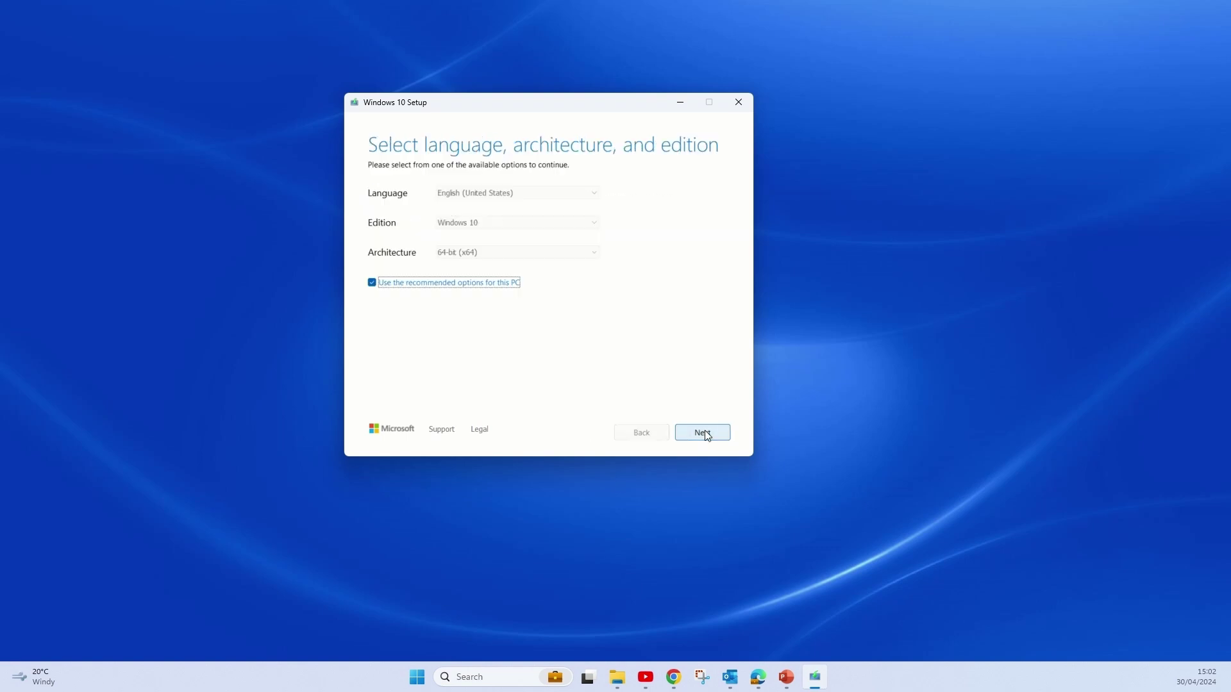
Untick recommended options, keeping Windows 10 edition and 64-bit architecture.
left_click(393, 283)
left_click(594, 253)
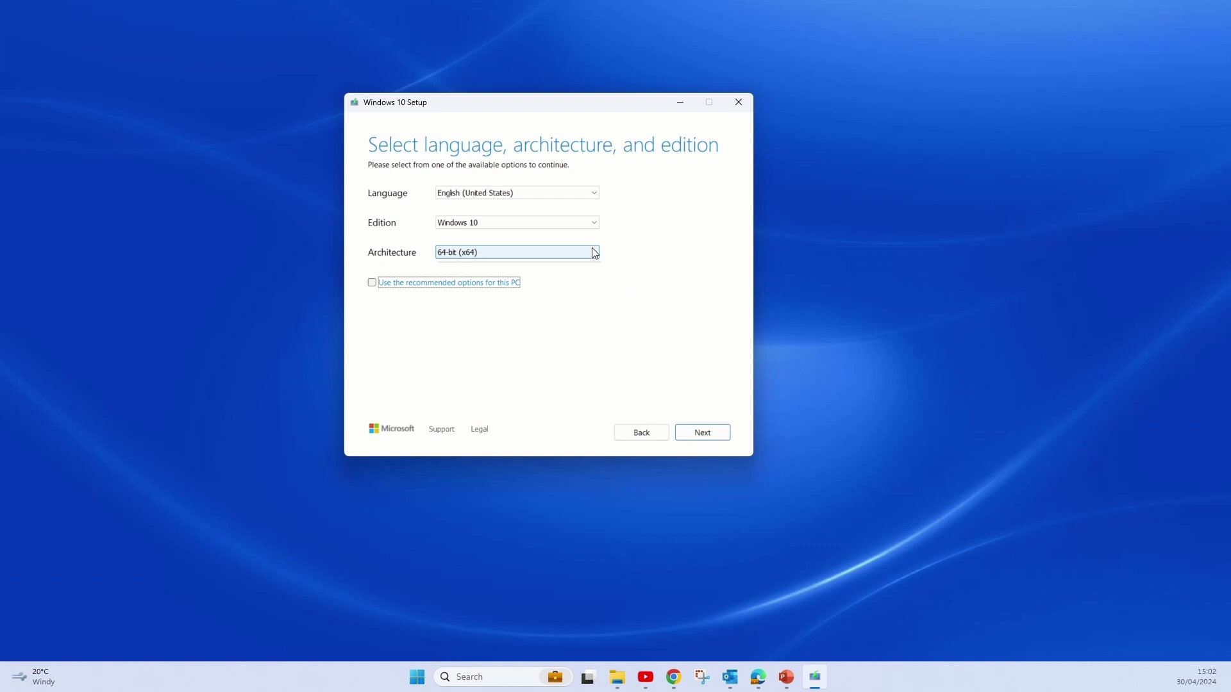
left_click(594, 253)
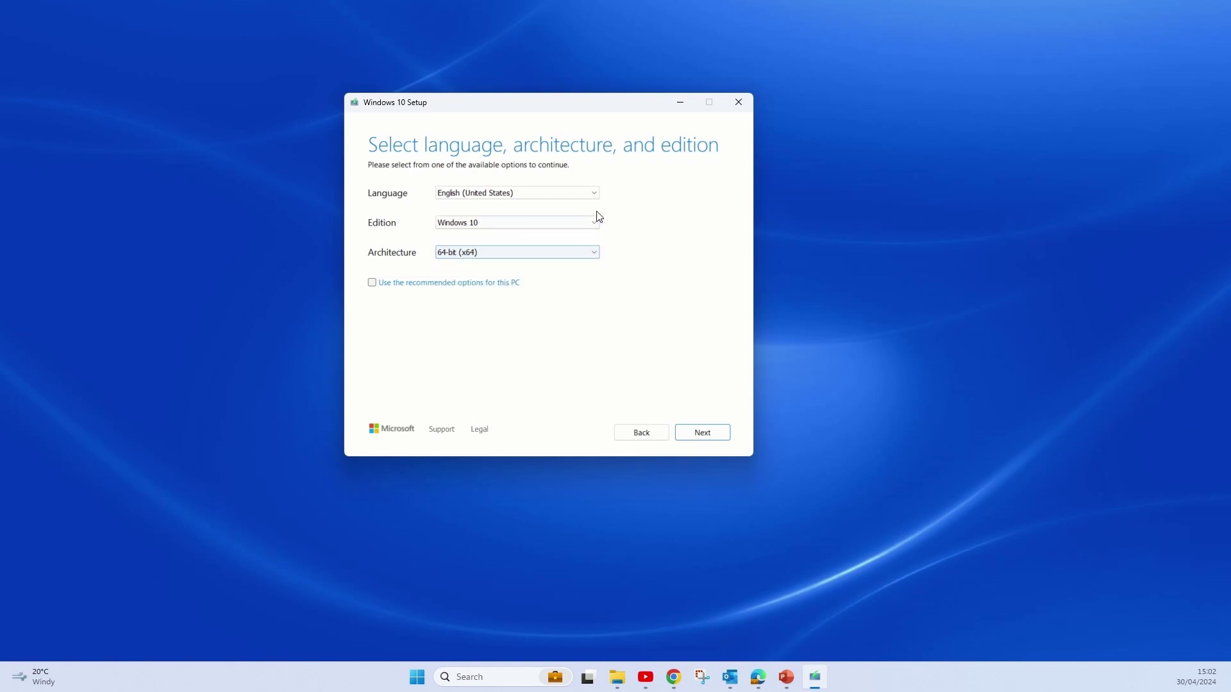
left_click(595, 224)
left_click(596, 224)
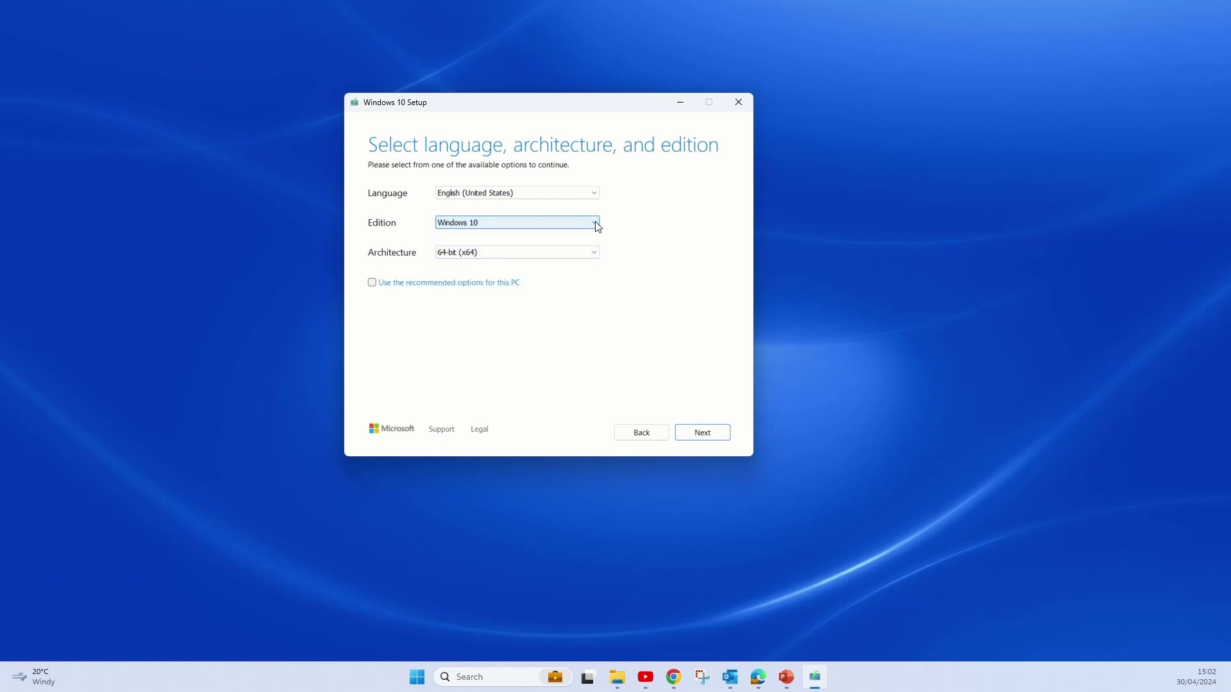
left_click(687, 434)
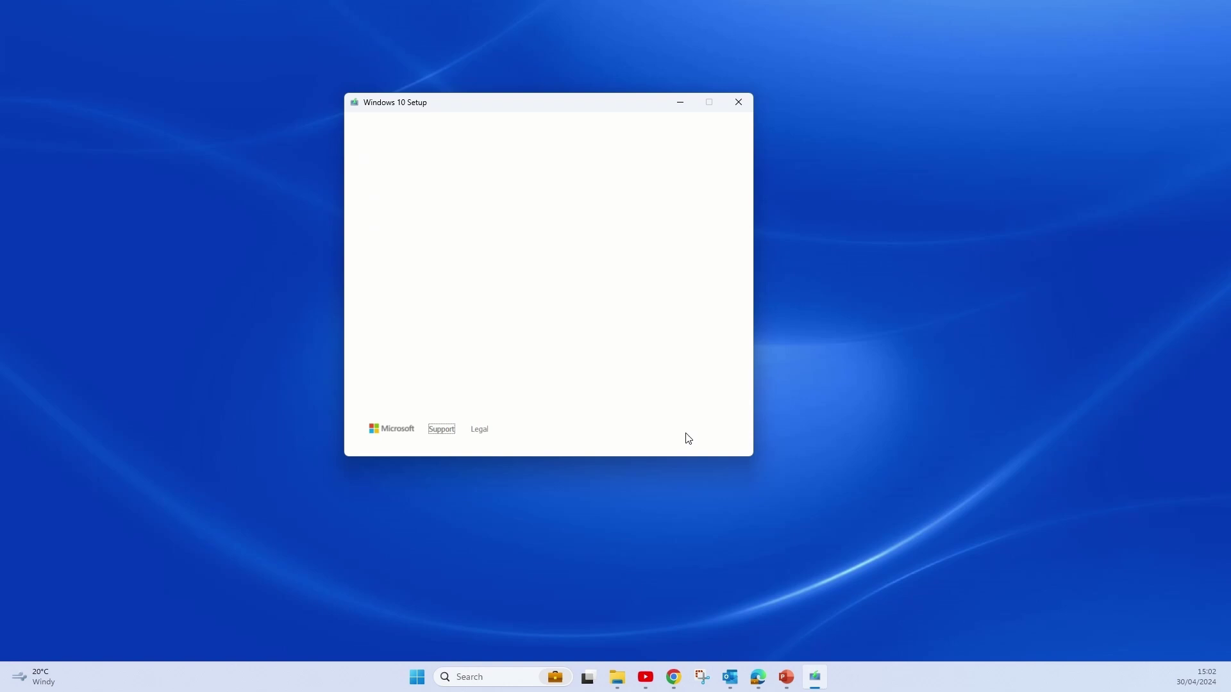
Choose USB flash drive as the media and select drive E: as the target.
left_click(709, 436)
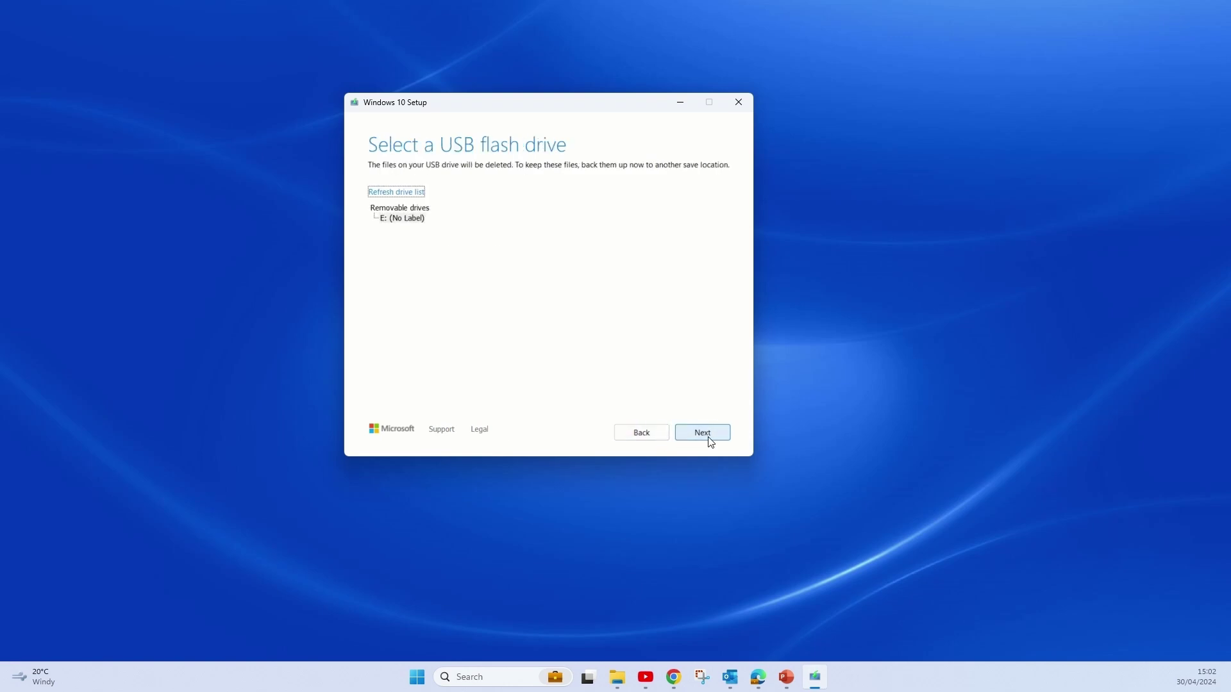
left_click(393, 219)
left_click(403, 217)
Start writing Windows 10 to drive E: and wait until the USB flash drive is ready.
left_click(724, 438)
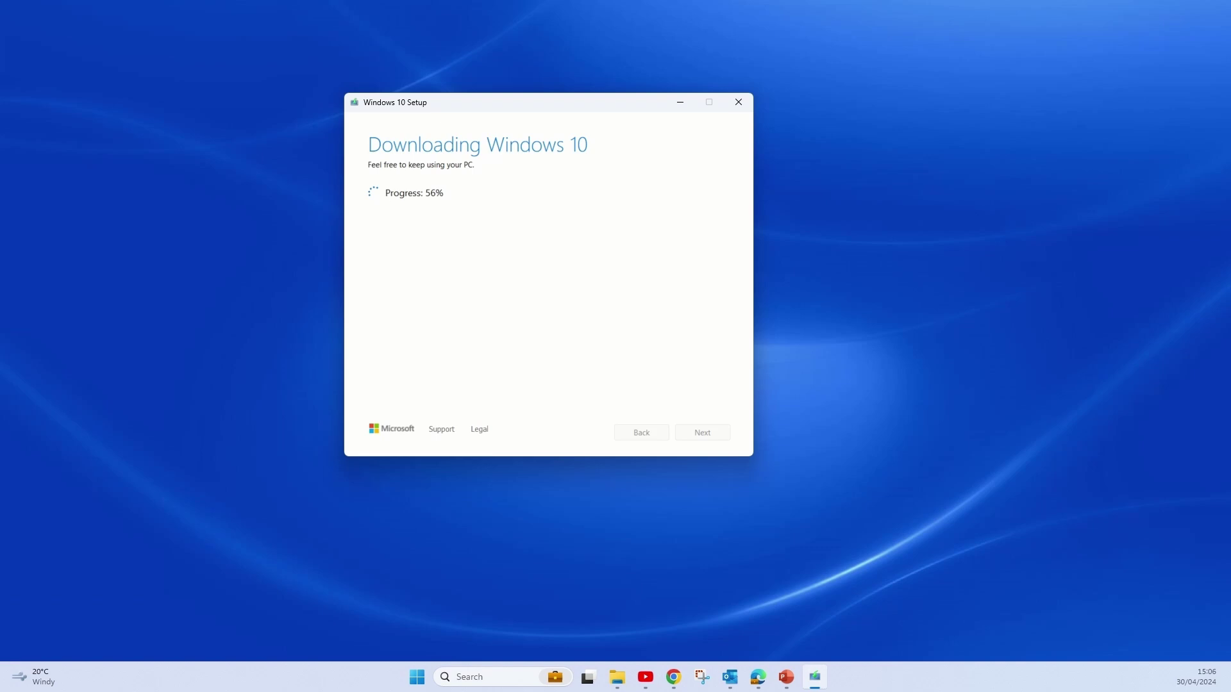
key("super+2")
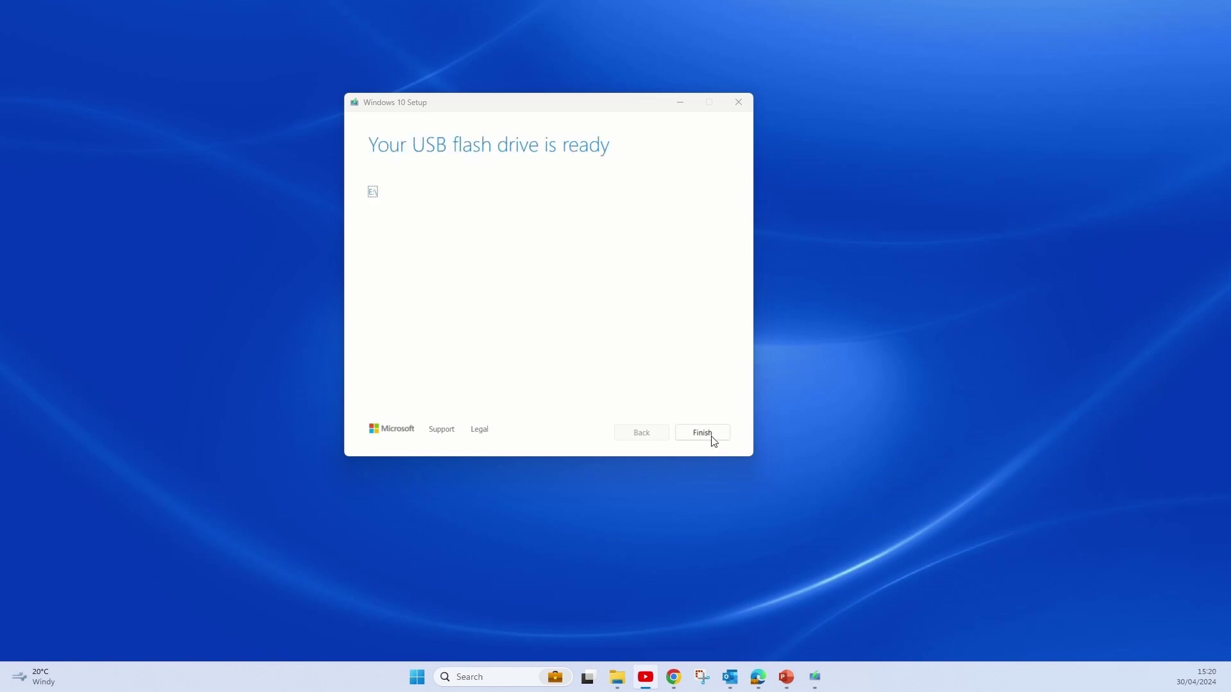
Close the tool and open the ESD-USB (E:) drive from This PC in File Explorer.
left_click(710, 436)
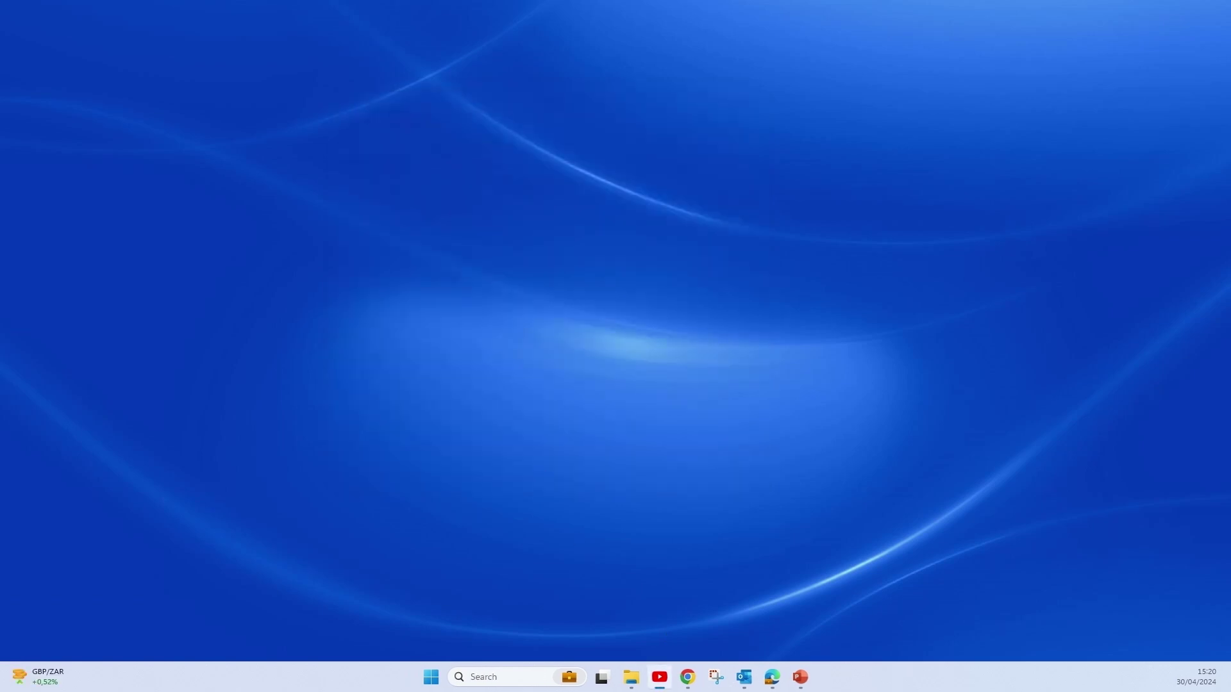
left_click(631, 677)
scroll(231, 301, "down", 3)
left_click(231, 292)
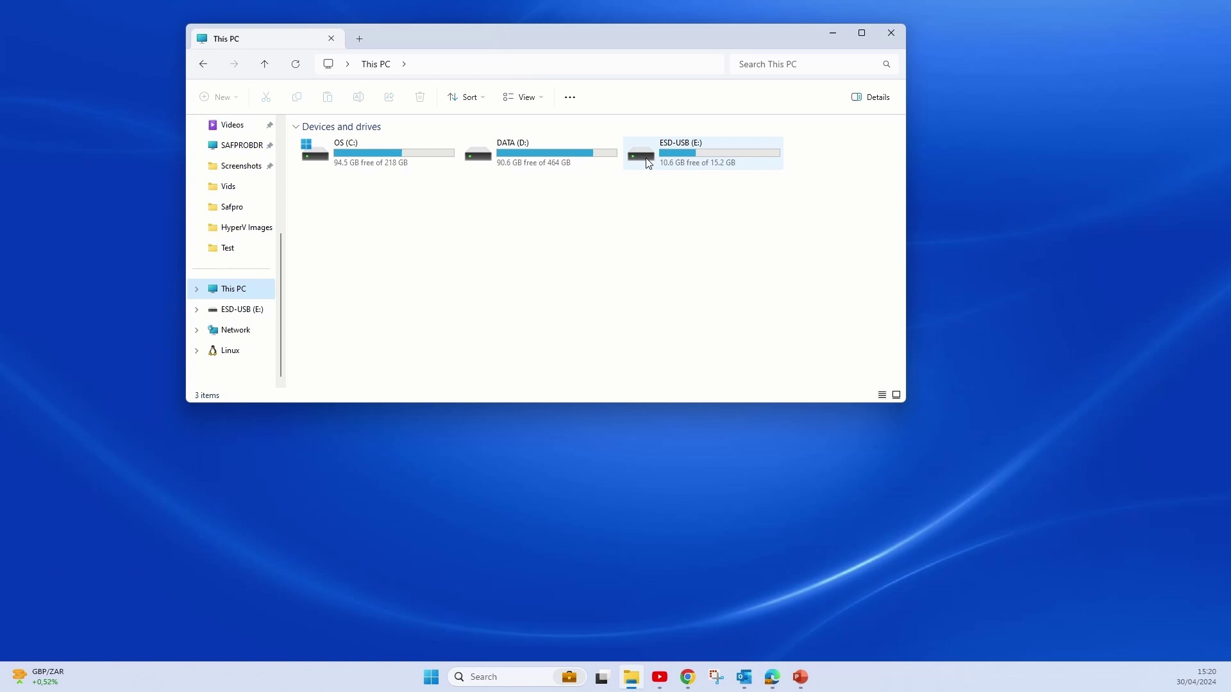
double_click(648, 161)
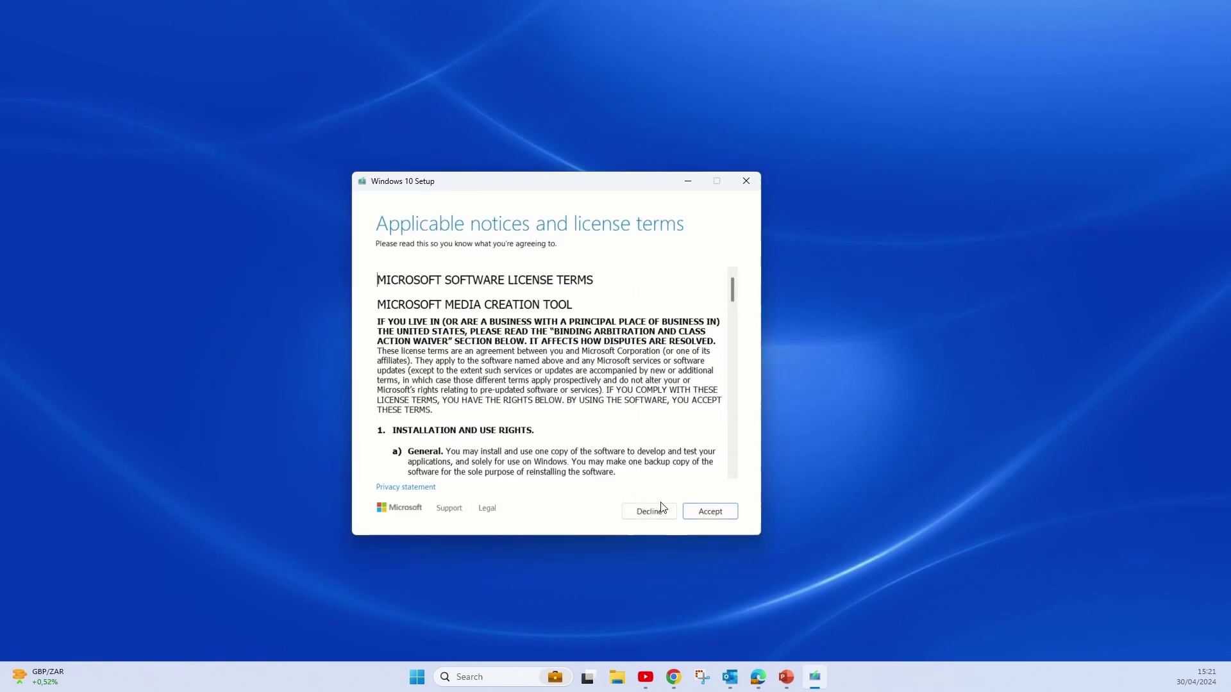
Accept the terms, choose installation media for another PC, and set architecture to Both.
left_click(710, 511)
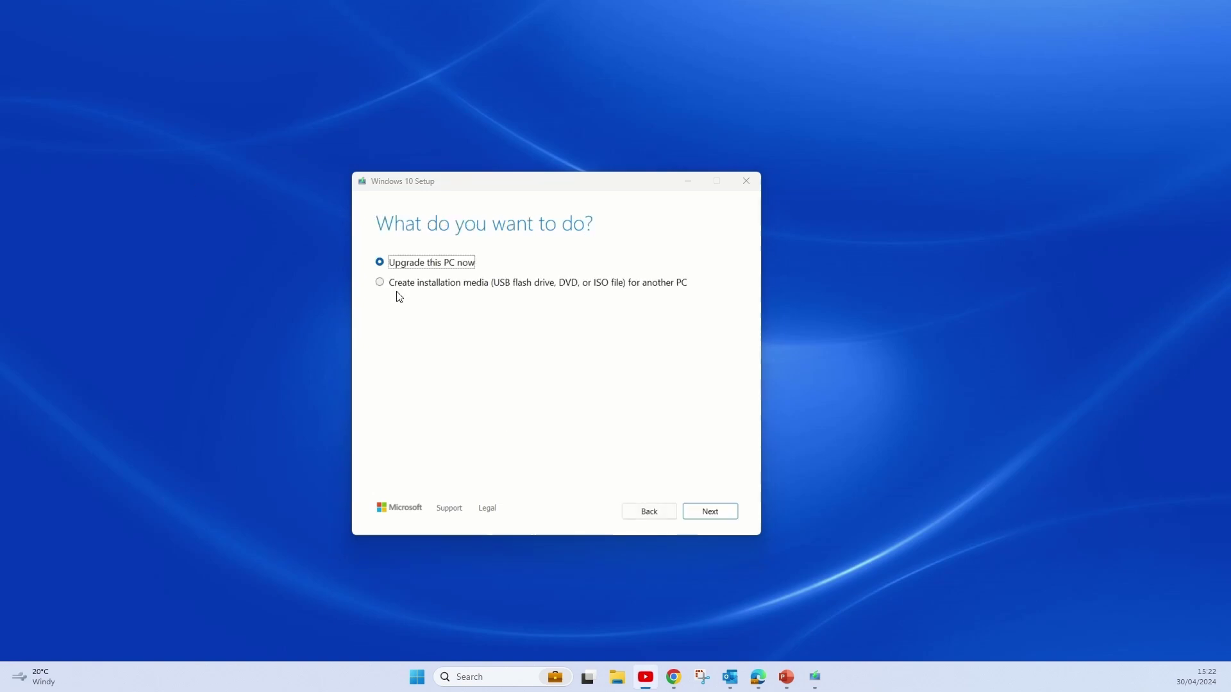
left_click(414, 284)
left_click(713, 518)
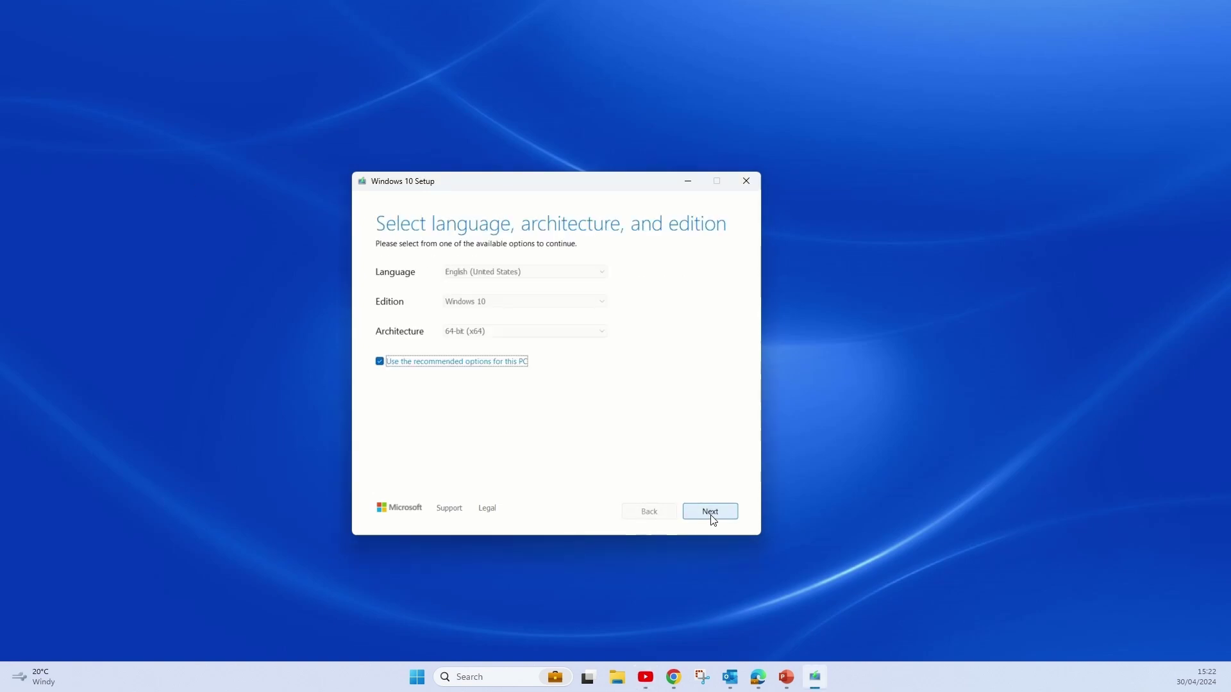
left_click(380, 362)
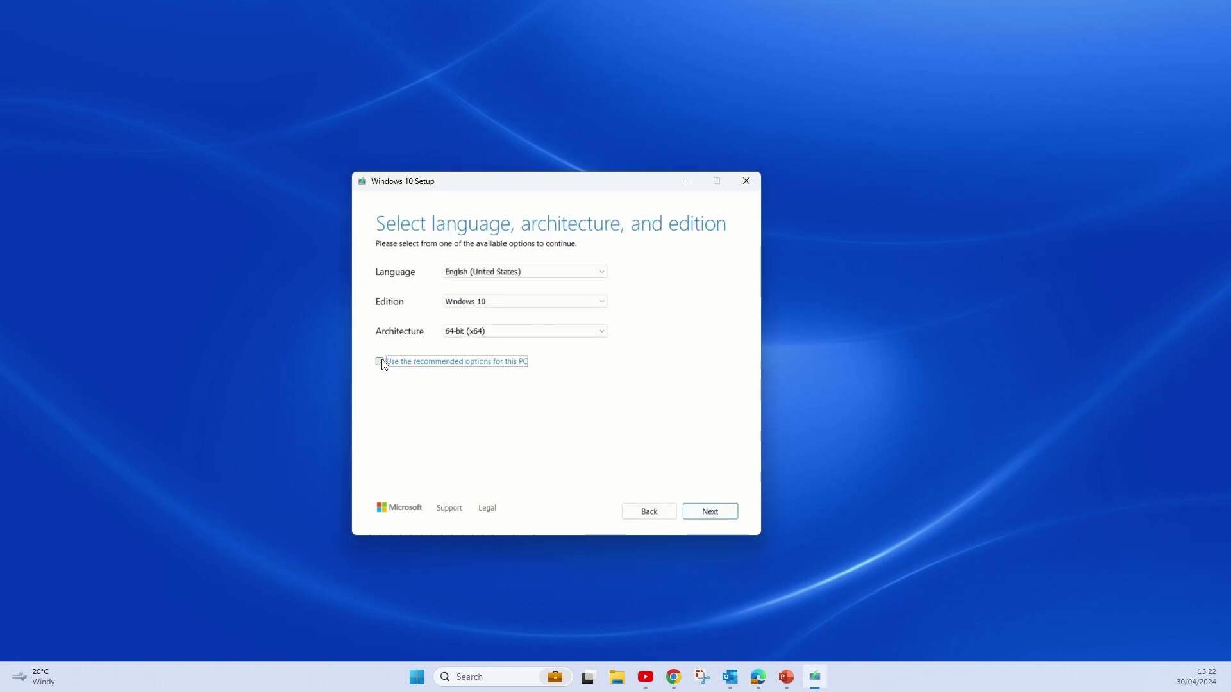
left_click(505, 332)
left_click(499, 362)
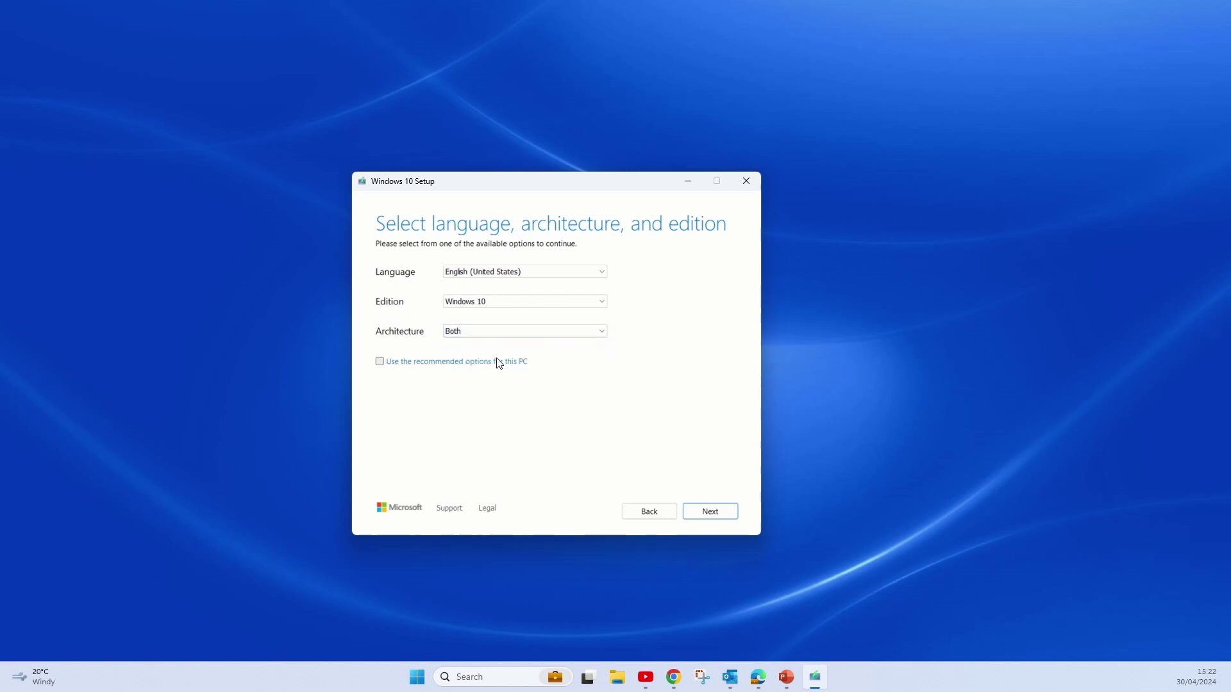
left_click(715, 518)
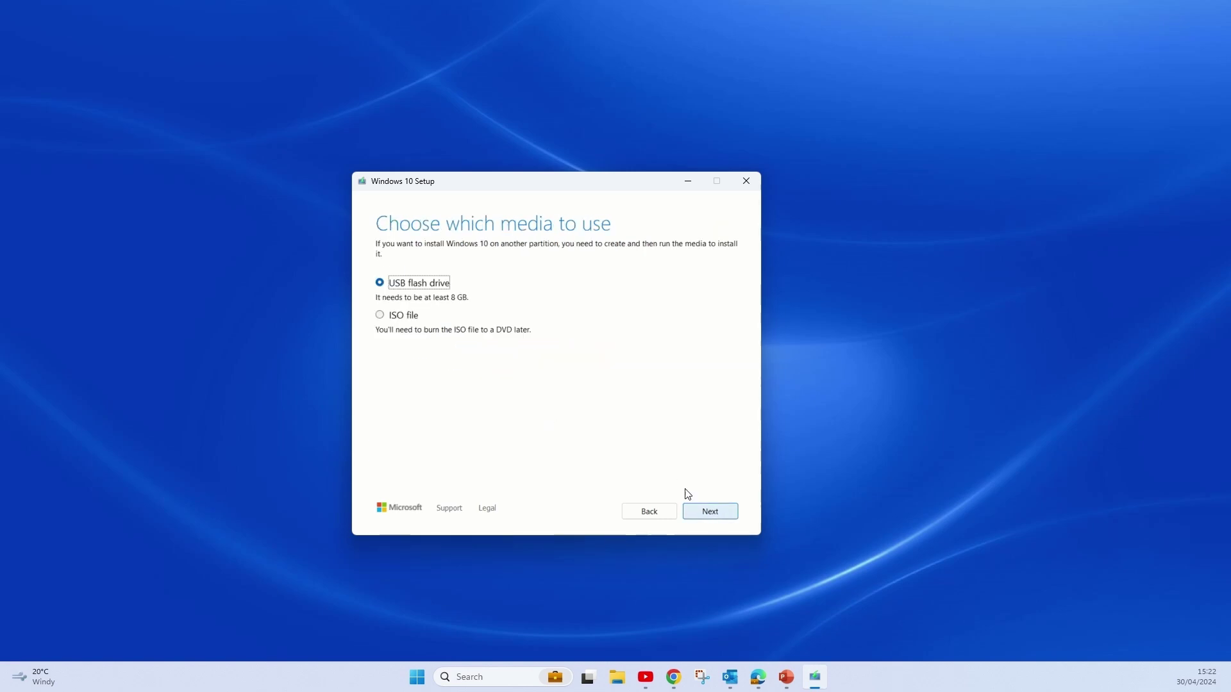
Choose ISO file as the media and save it to the Desktop.
left_click(414, 316)
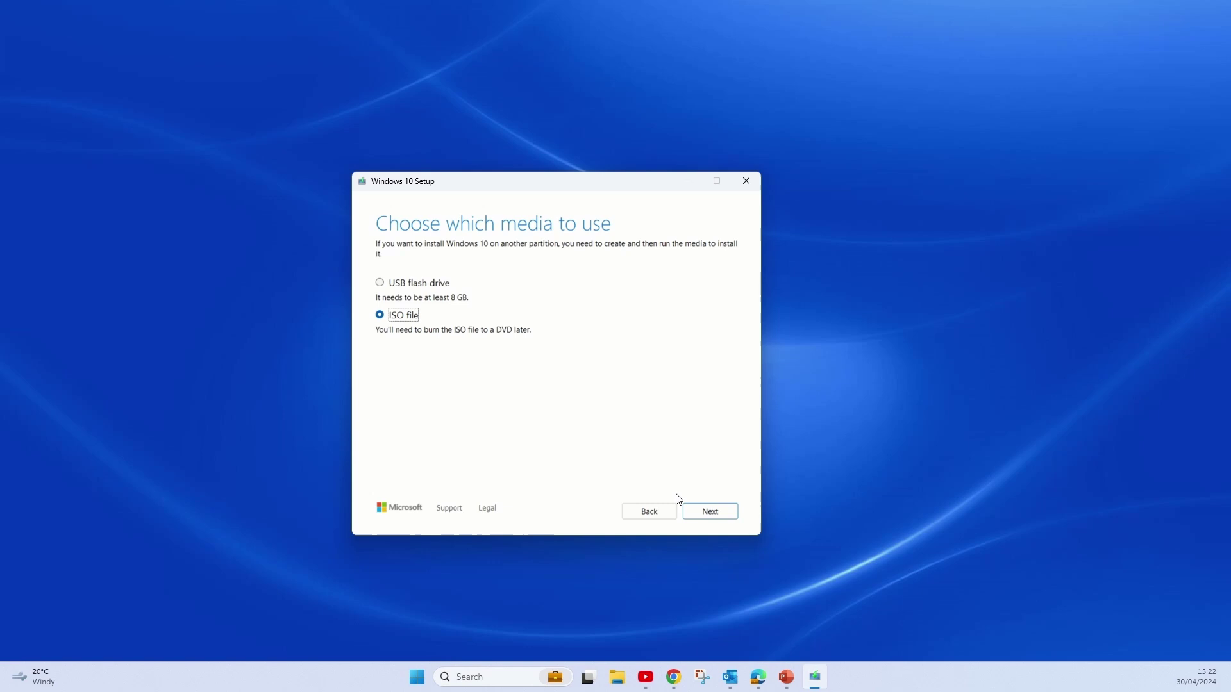
left_click(694, 510)
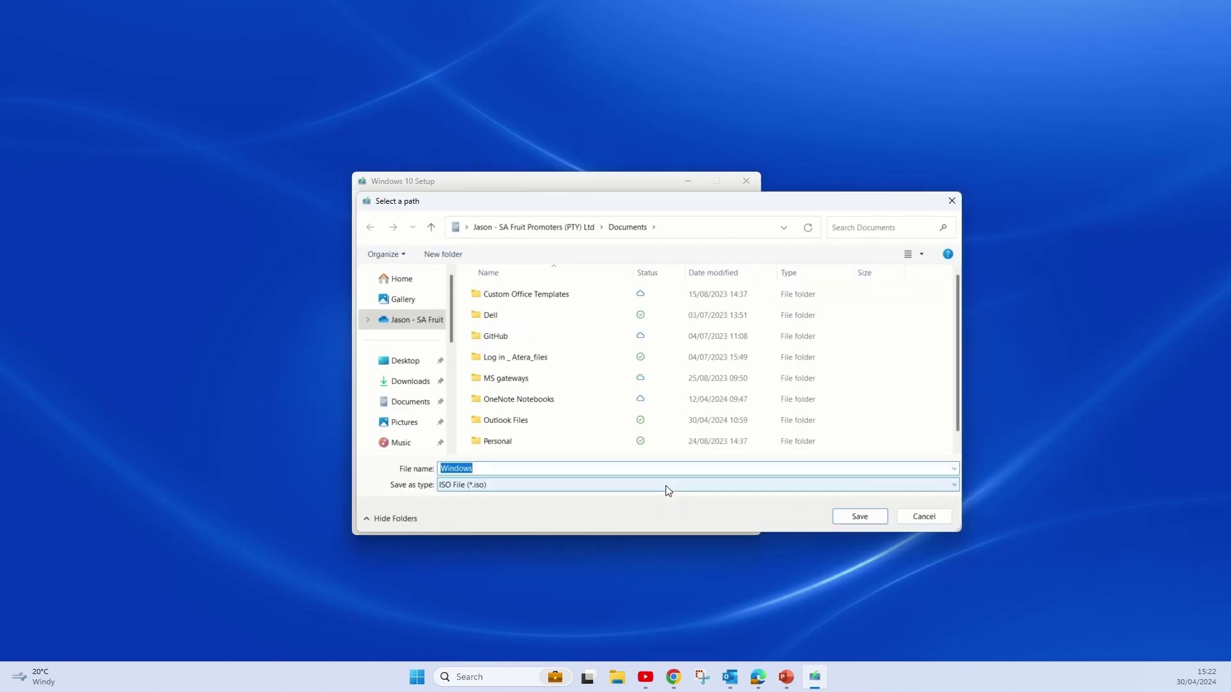
left_click(405, 360)
left_click(871, 518)
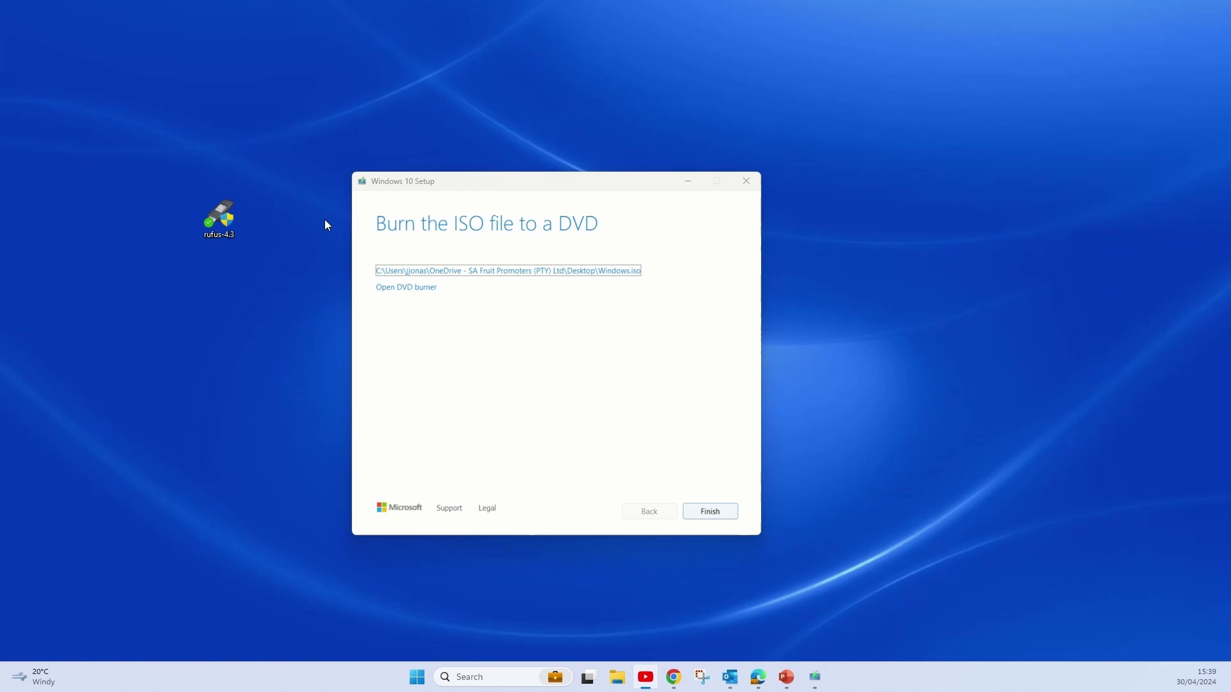
Close the Media Creation Tool once Windows.iso finishes saving to the Desktop.
left_click(723, 516)
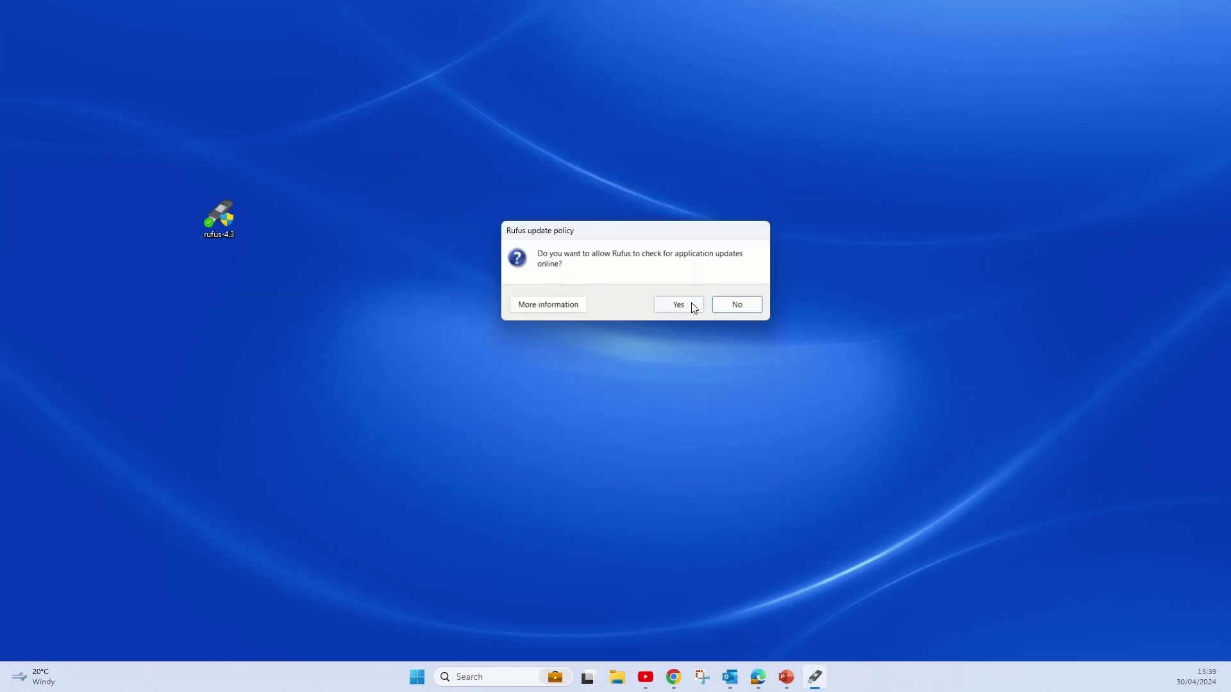
Decline Rufus update checks and load Windows.iso from the Desktop as the boot image.
left_click(737, 306)
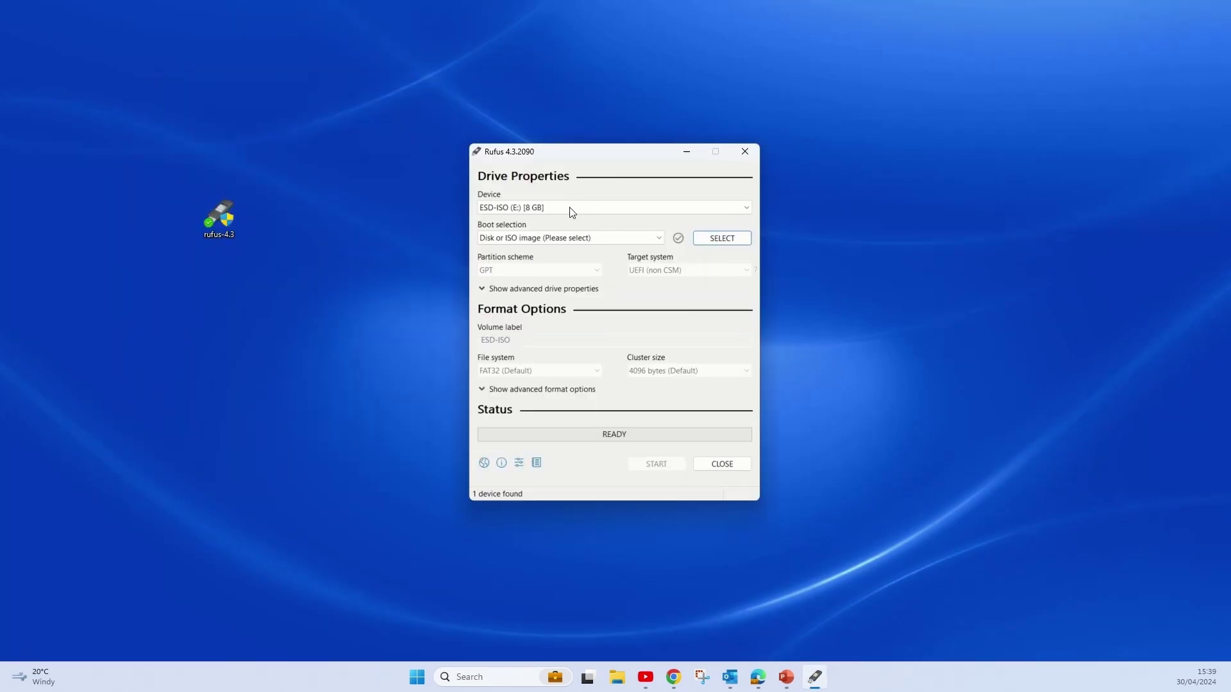
left_click(714, 235)
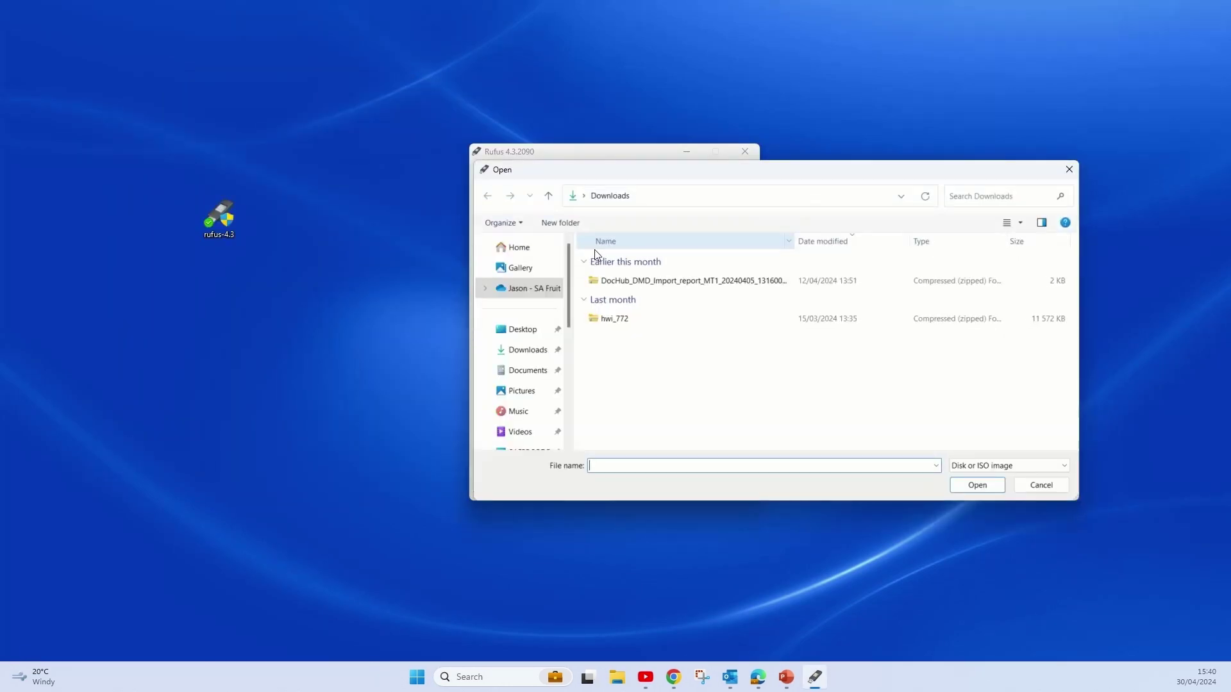
left_click(527, 370)
left_click(523, 329)
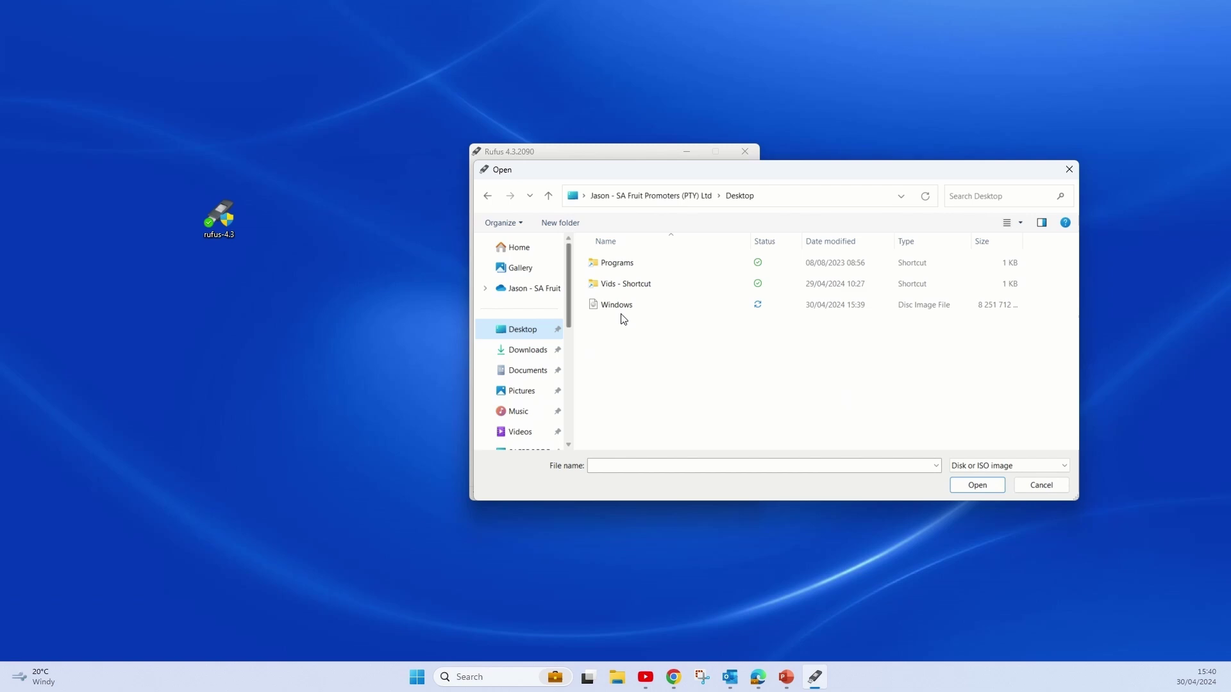
left_click(631, 311)
left_click(962, 485)
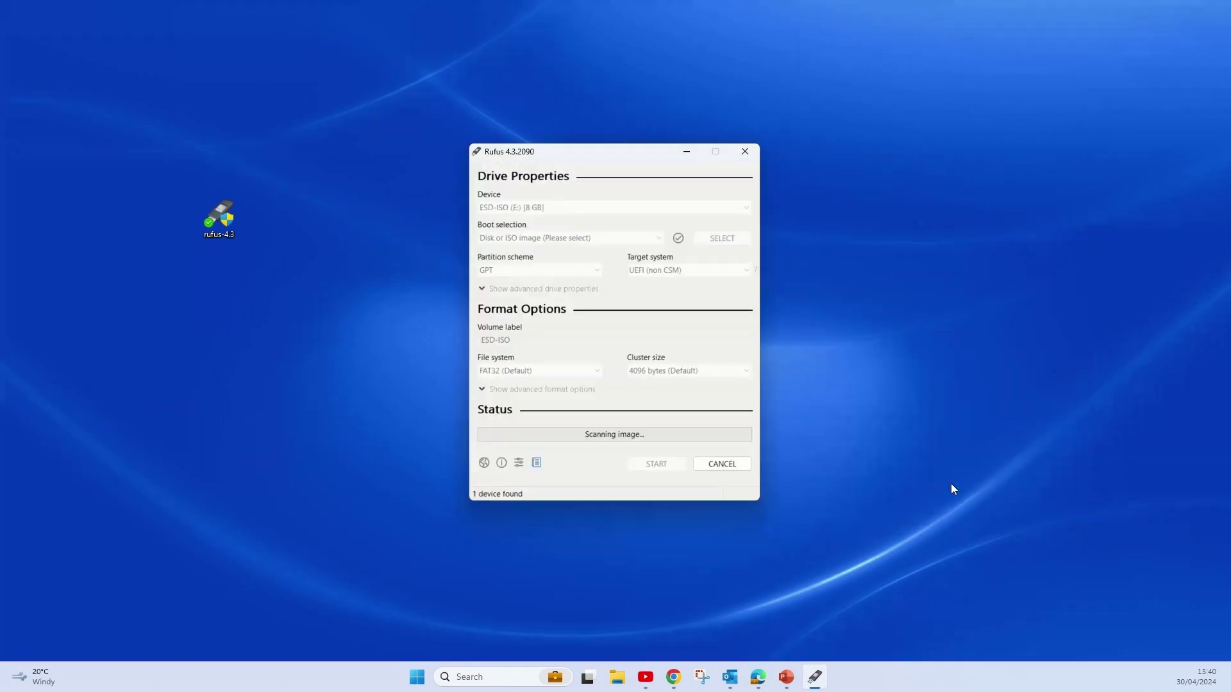
Keep the 8 GB ESD-ISO (E:) drive as the target and start writing.
left_click(557, 207)
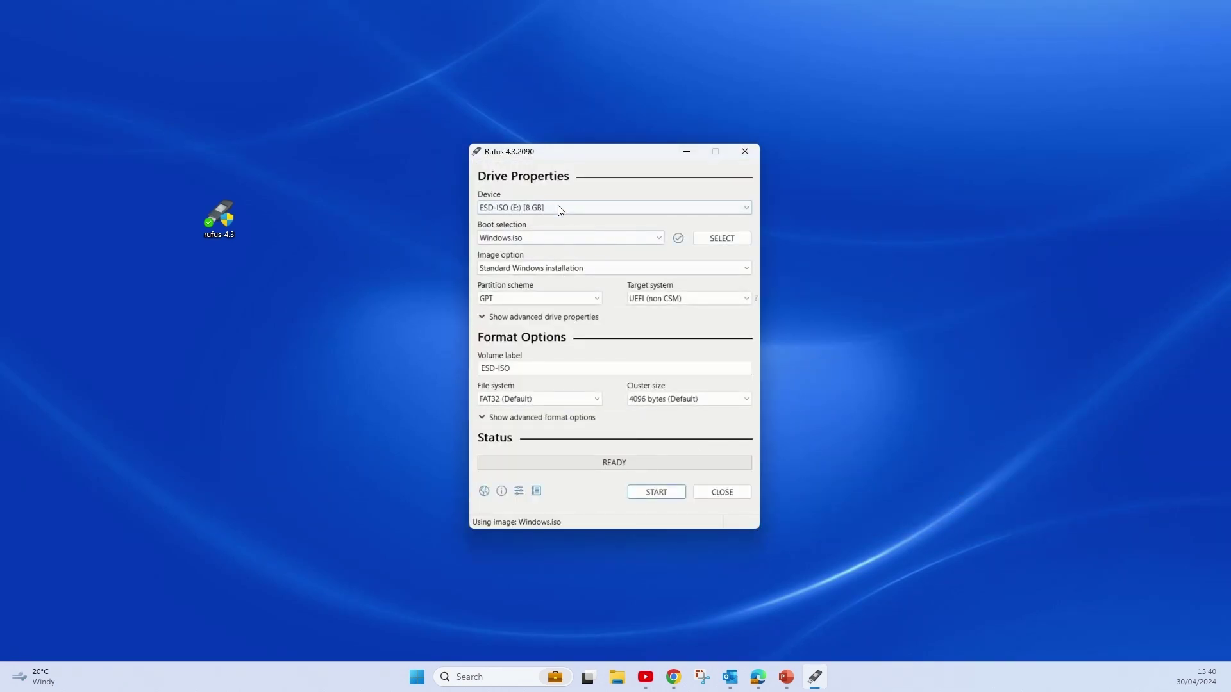
left_click(563, 207)
left_click(658, 497)
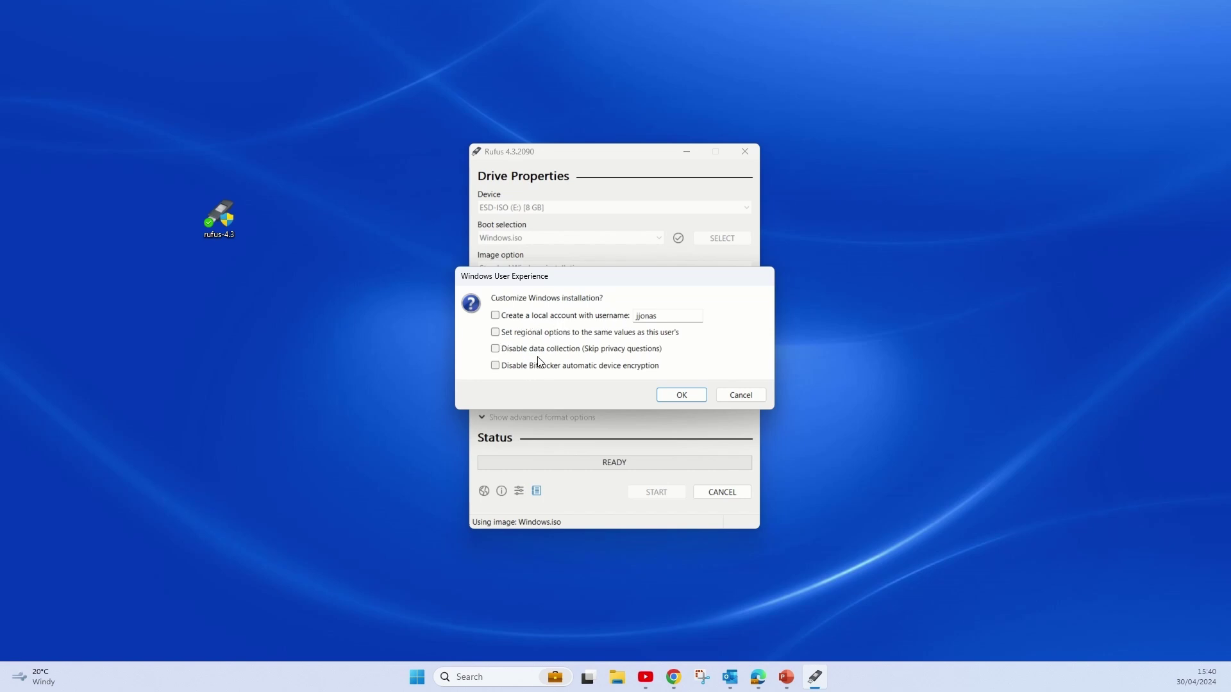
Leave all Windows customisation options unticked and proceed with writing the USB.
left_click(690, 395)
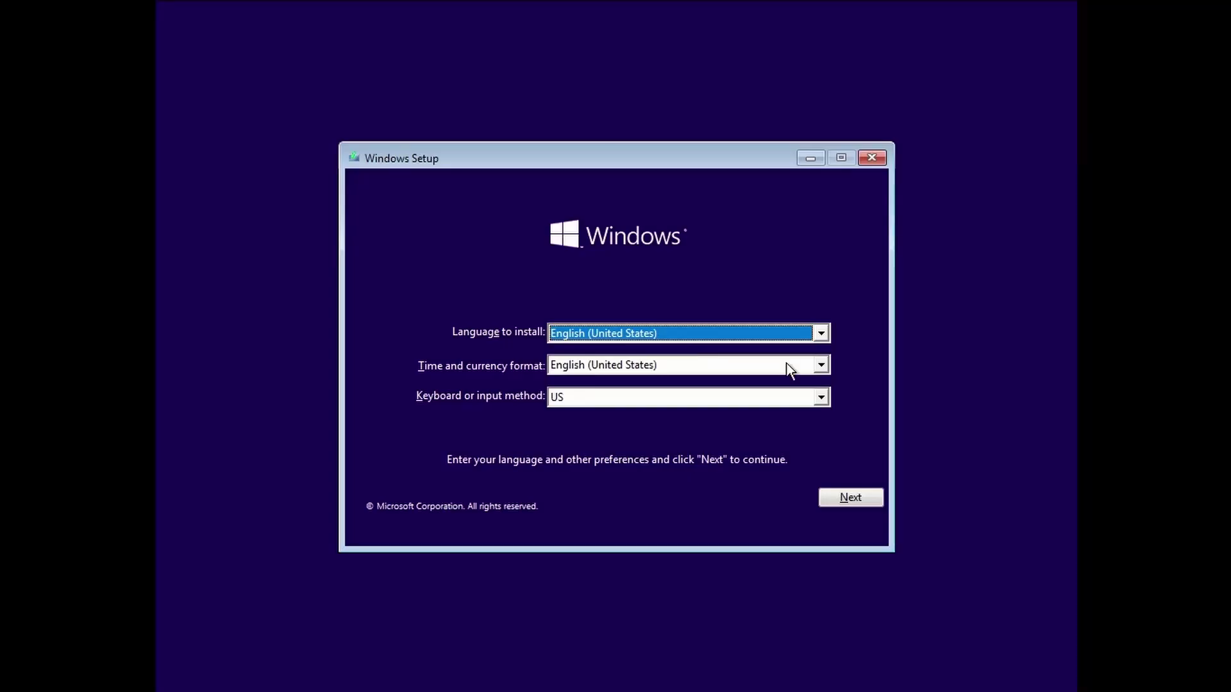
Keep English (United States) language and time format and the US keyboard, then continue.
left_click(823, 334)
left_click(823, 334)
left_click(822, 366)
left_click(823, 367)
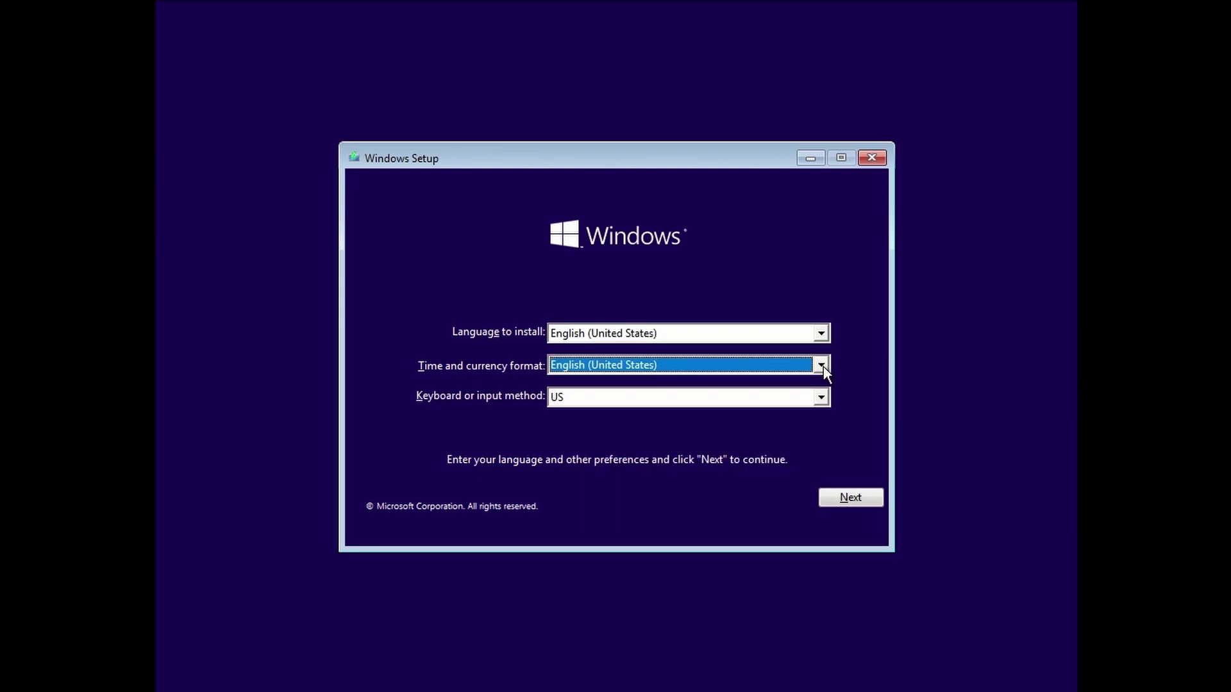
left_click(827, 404)
left_click(828, 401)
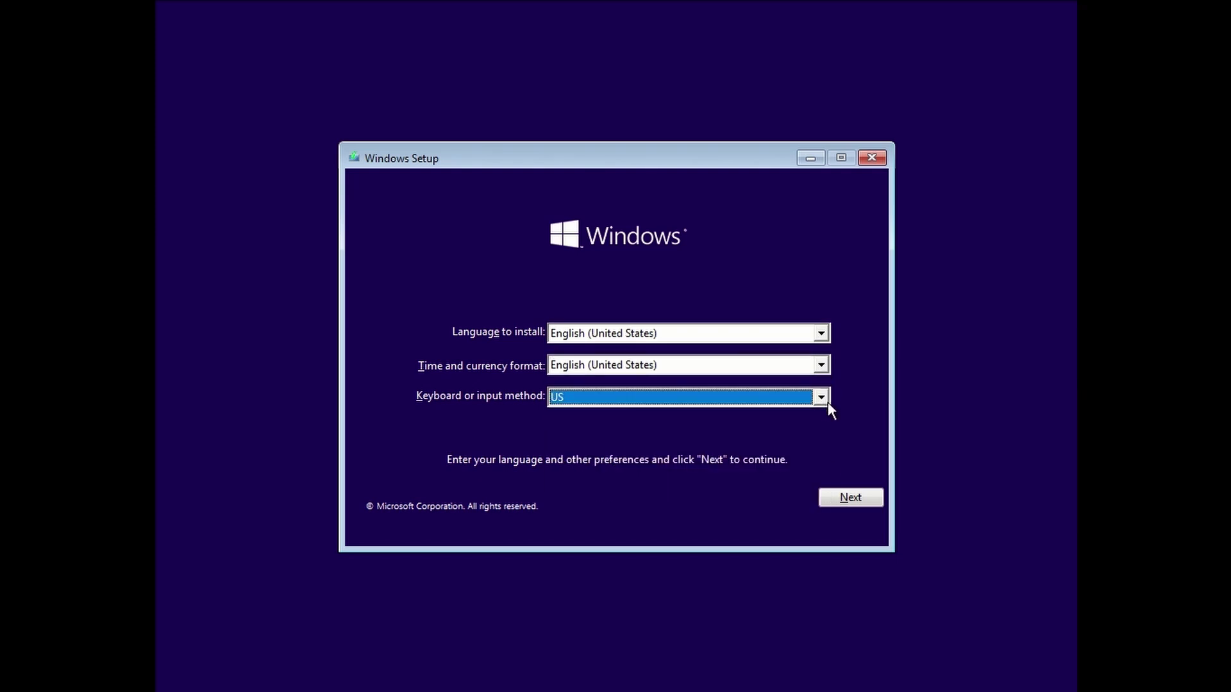
left_click(839, 503)
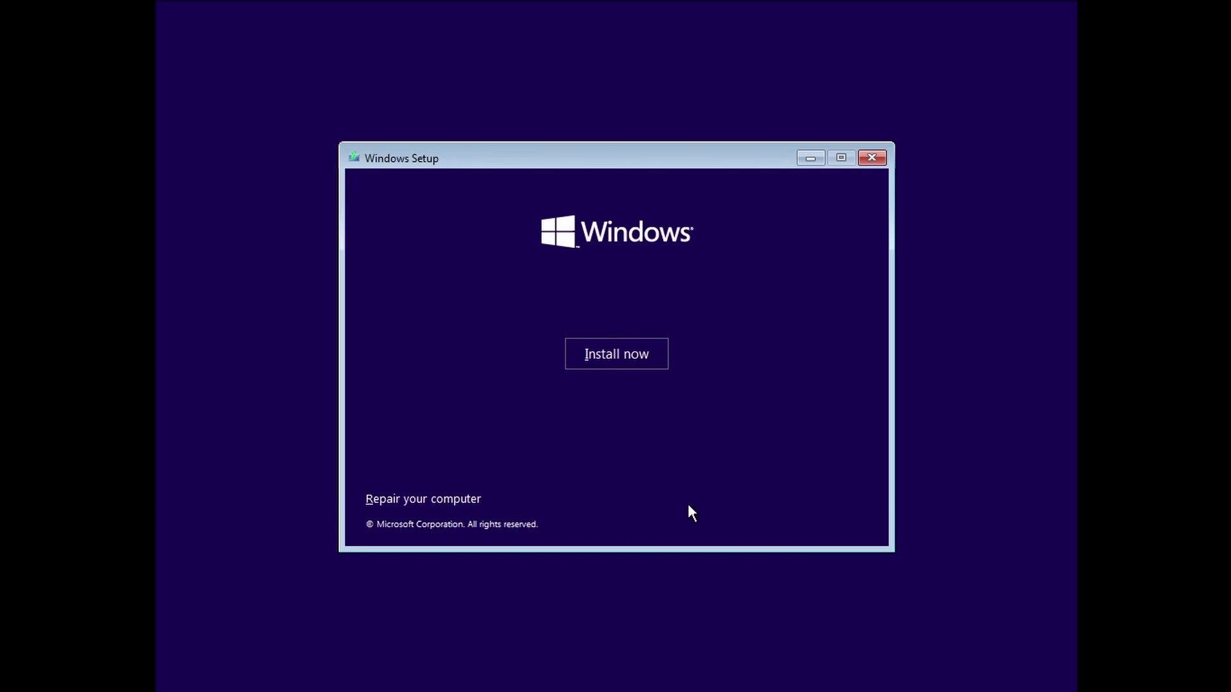
Start installing without a product key and choose the Windows 10 Home edition.
left_click(607, 353)
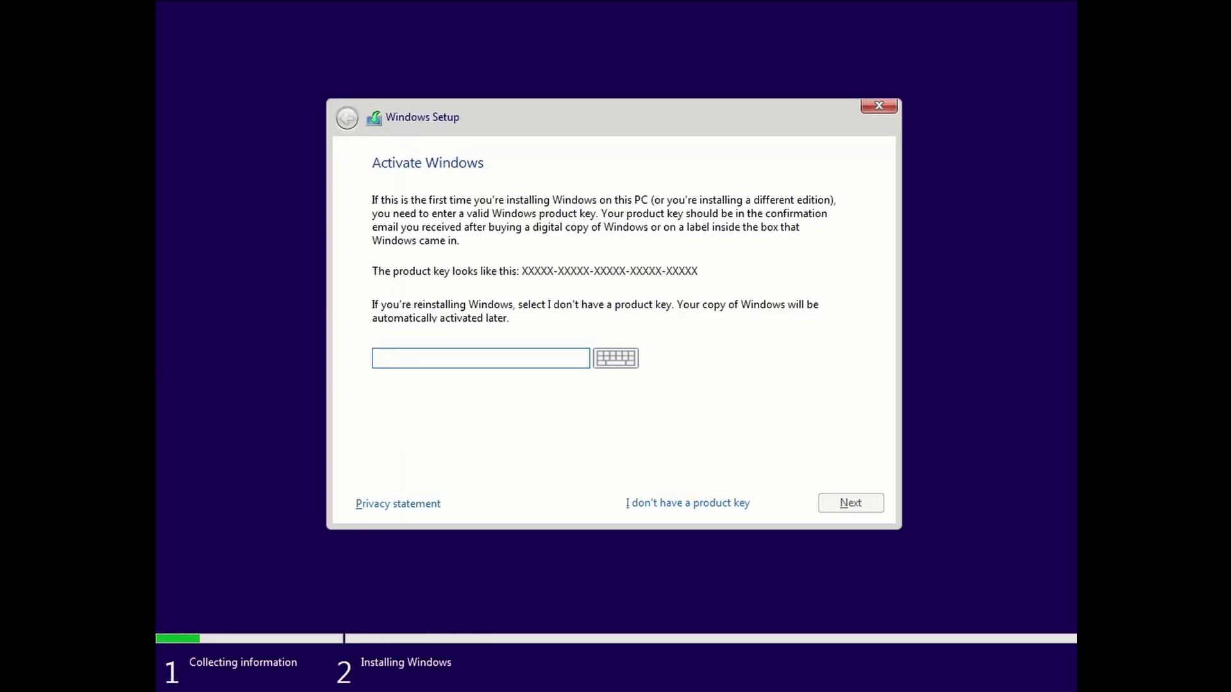
left_click(668, 504)
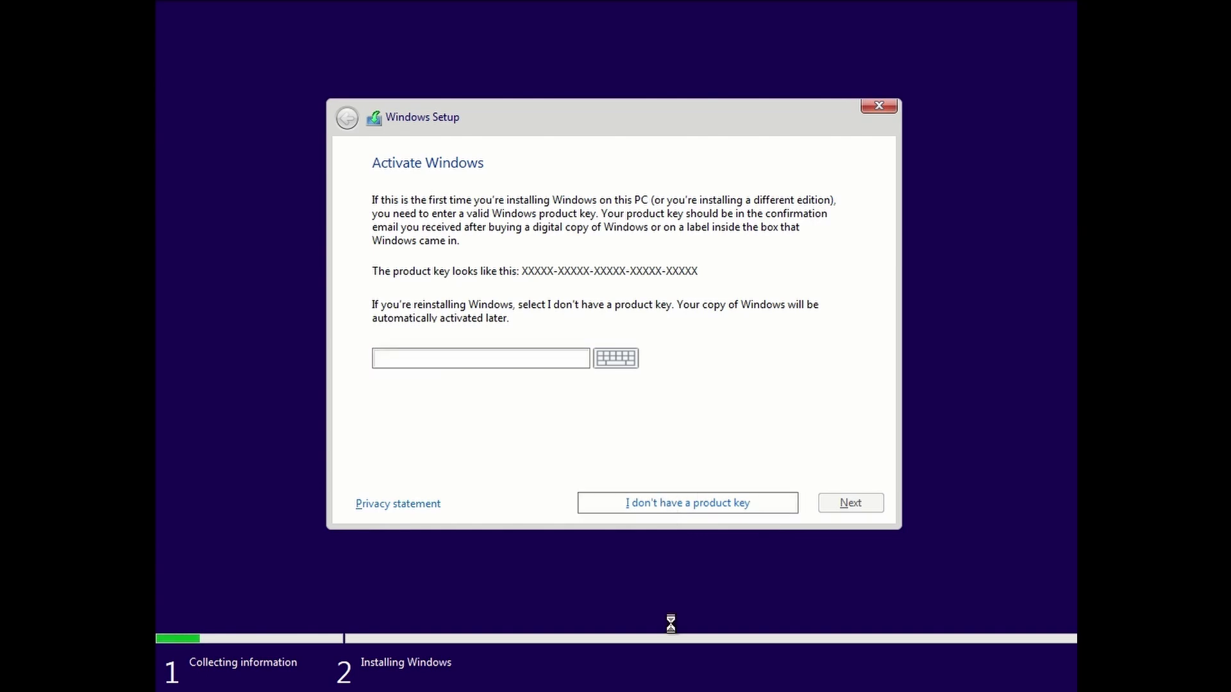
left_click(872, 502)
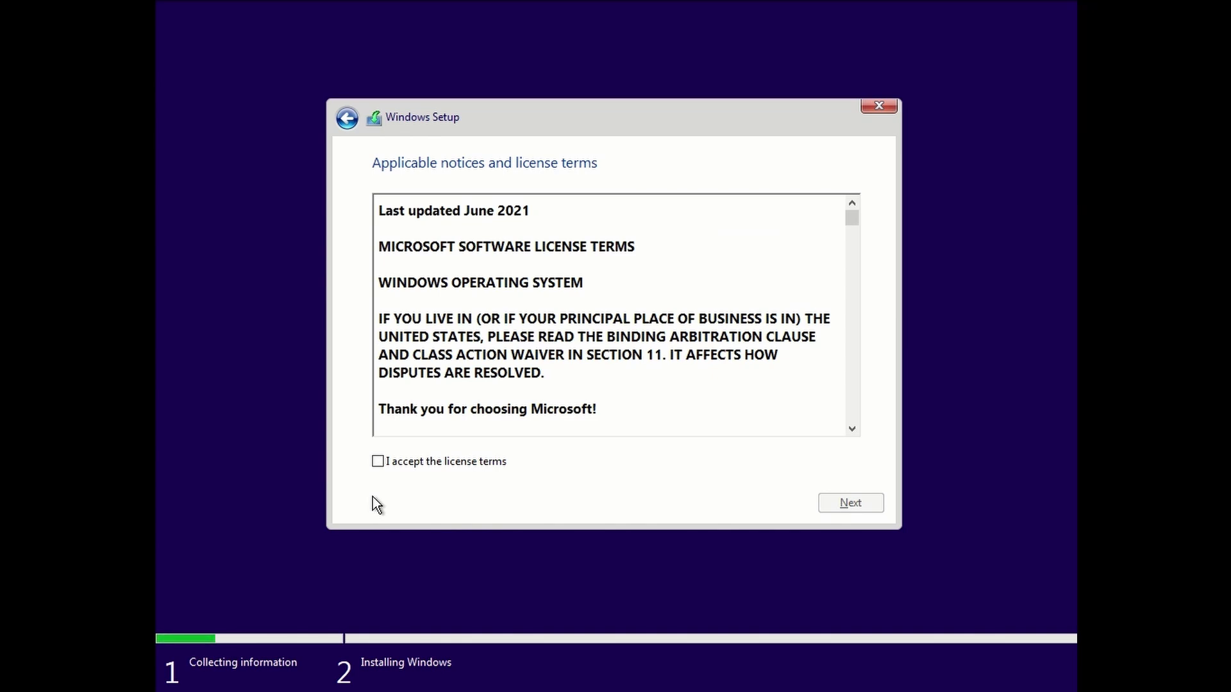
Accept the license and run a Custom install onto Drive 0's 60.0 GB unallocated space.
left_click(373, 460)
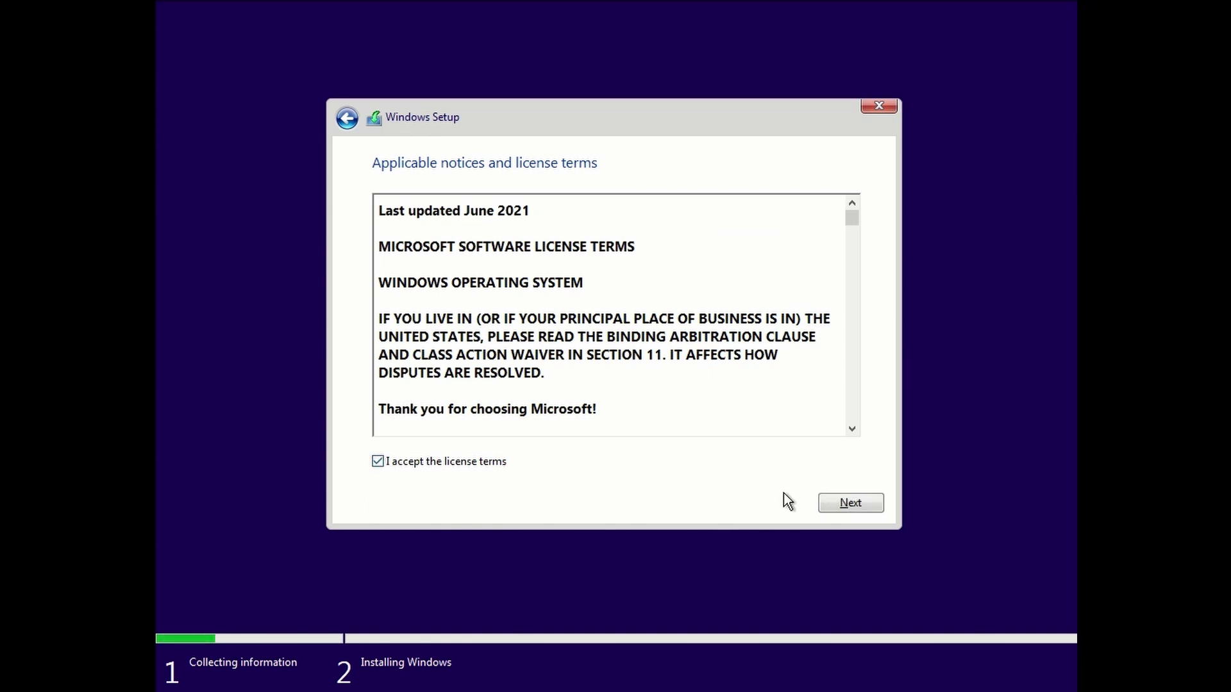
left_click(830, 504)
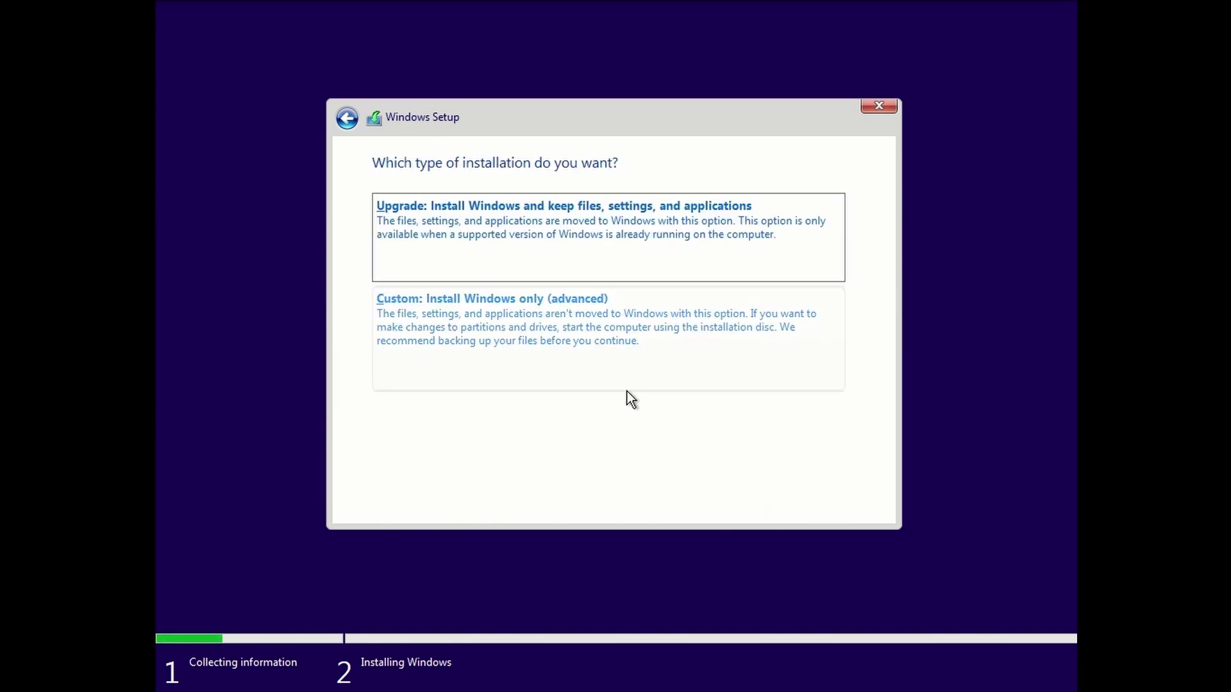
left_click(453, 311)
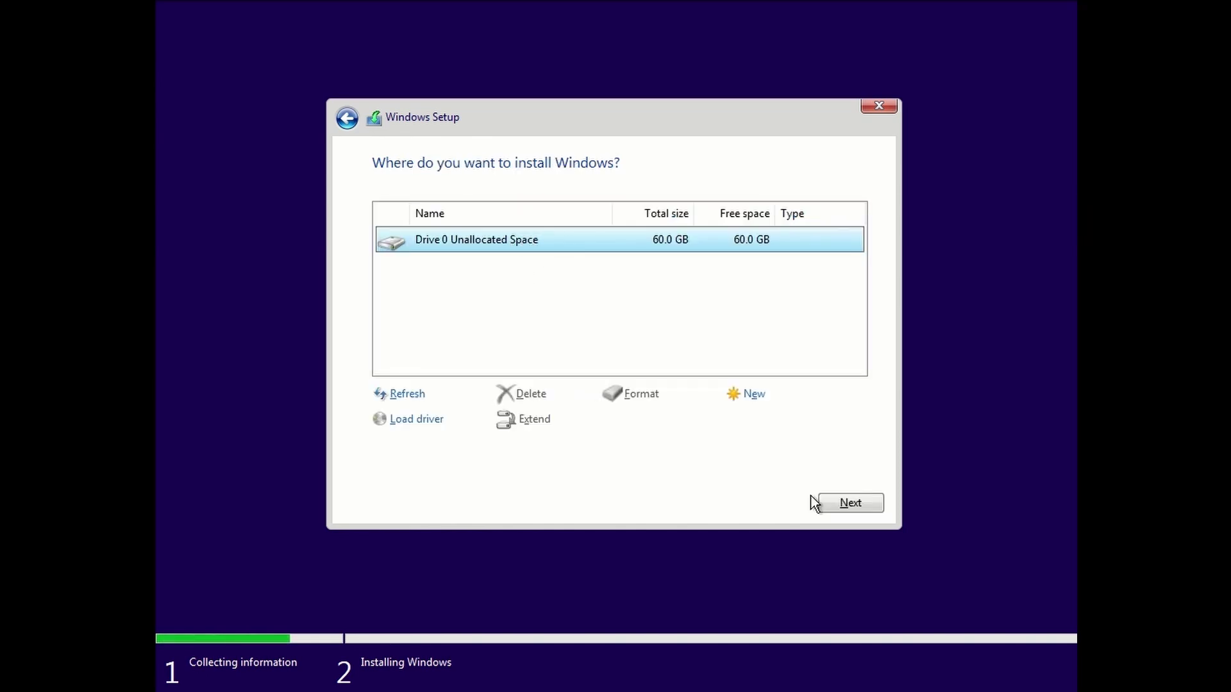
left_click(856, 506)
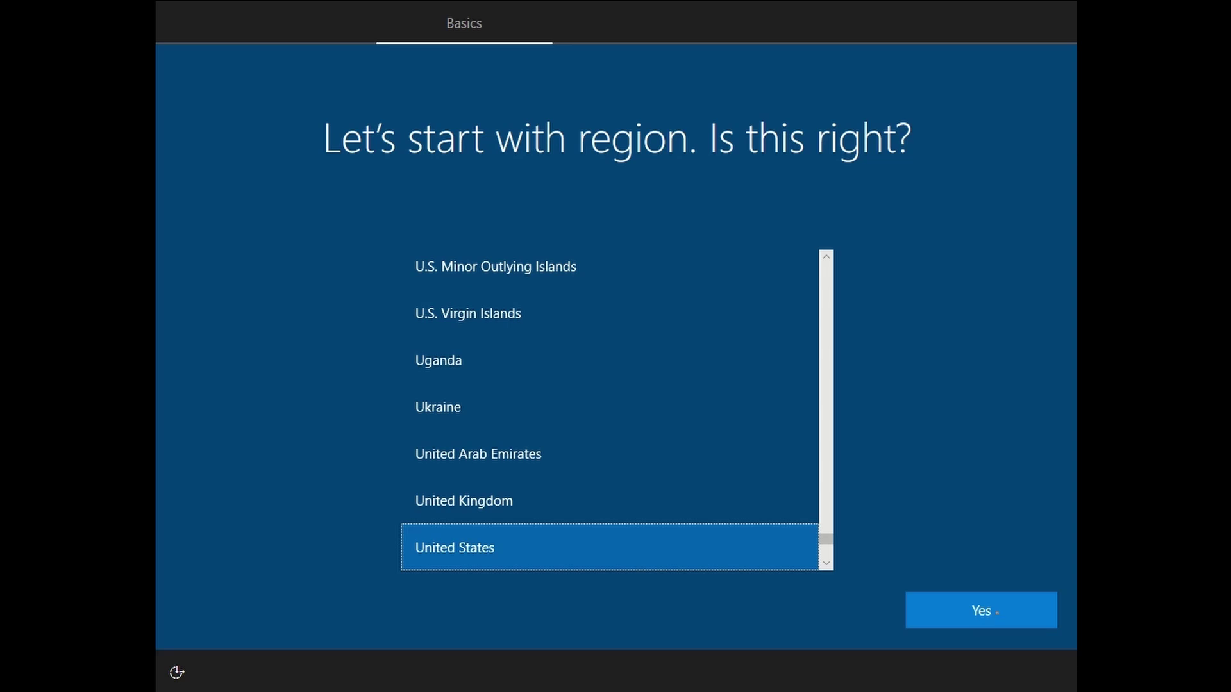
Confirm United States region and US keyboard layout, skipping a second layout.
left_click(997, 612)
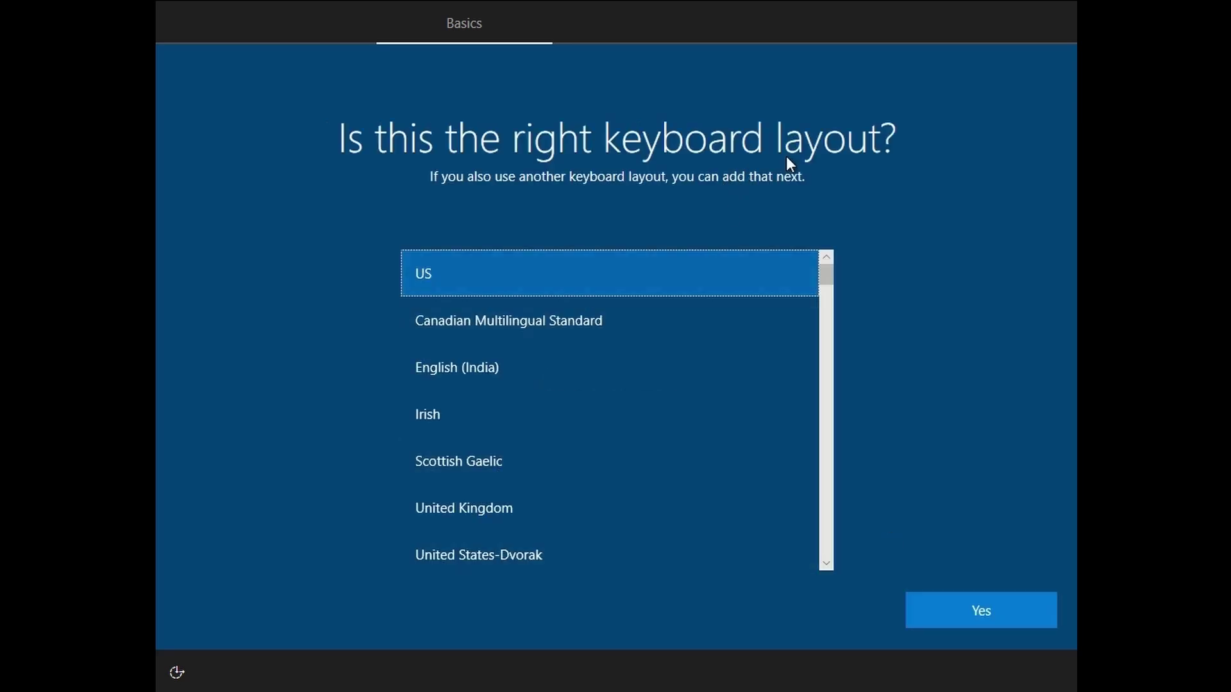
left_click(993, 606)
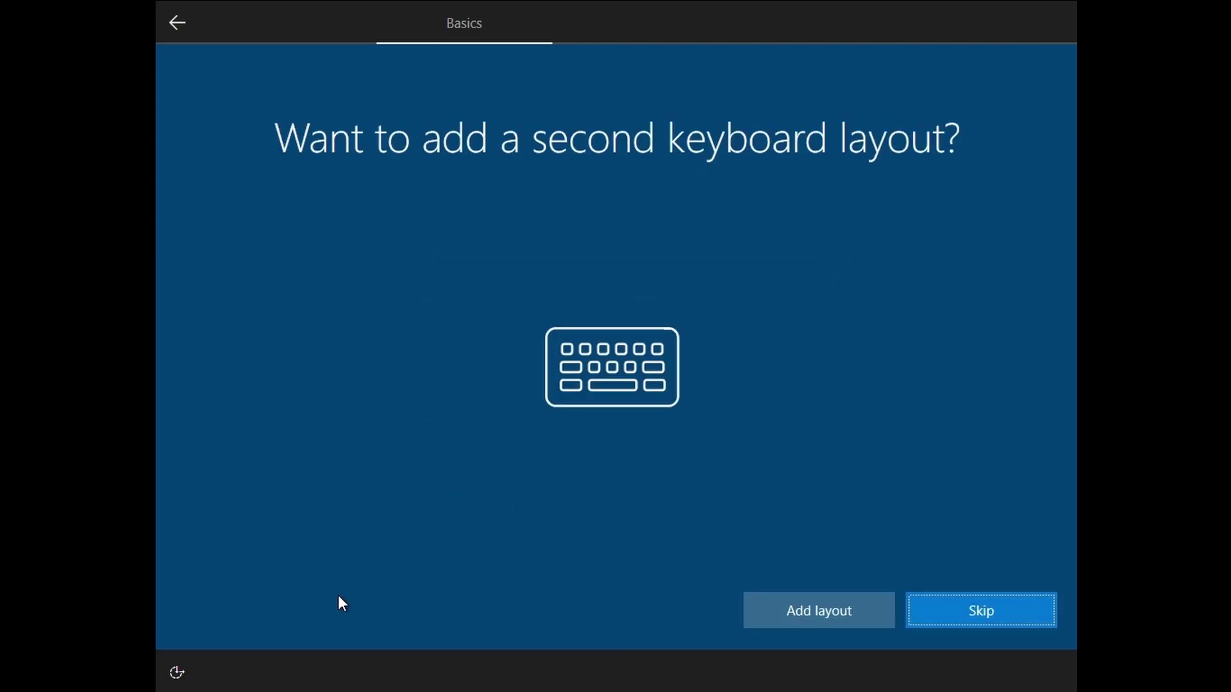
left_click(938, 605)
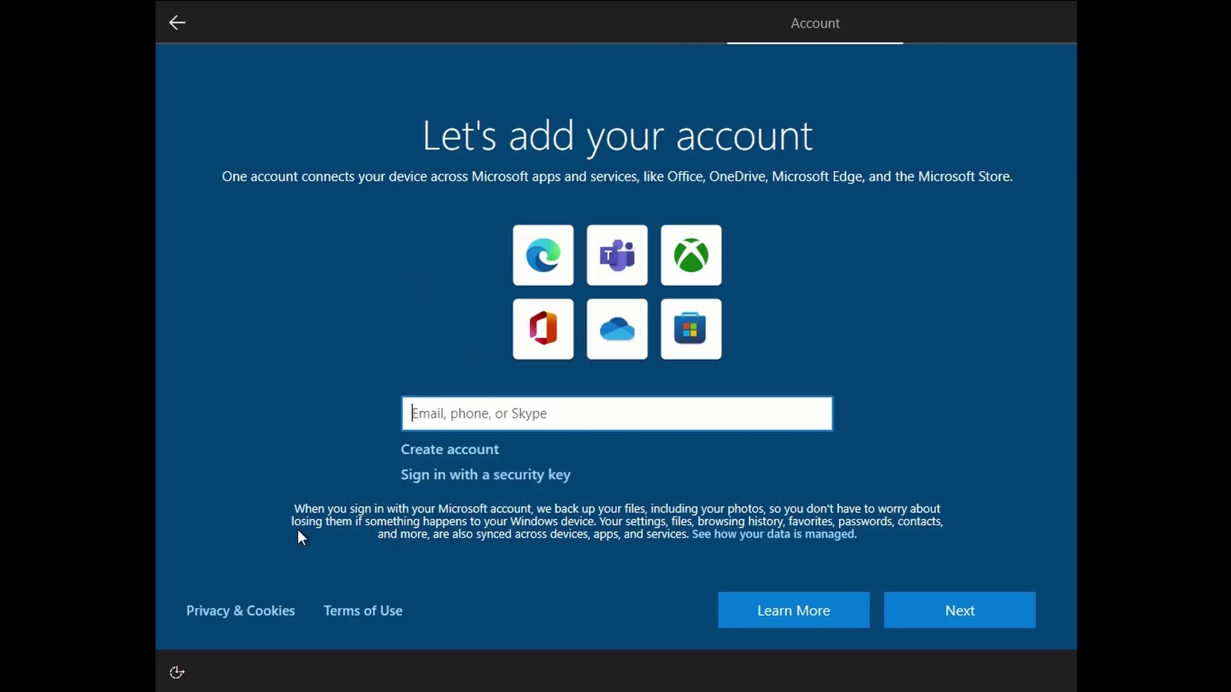
Enter the Microsoft account's e-mail address and continue to the password page.
type("test@g")
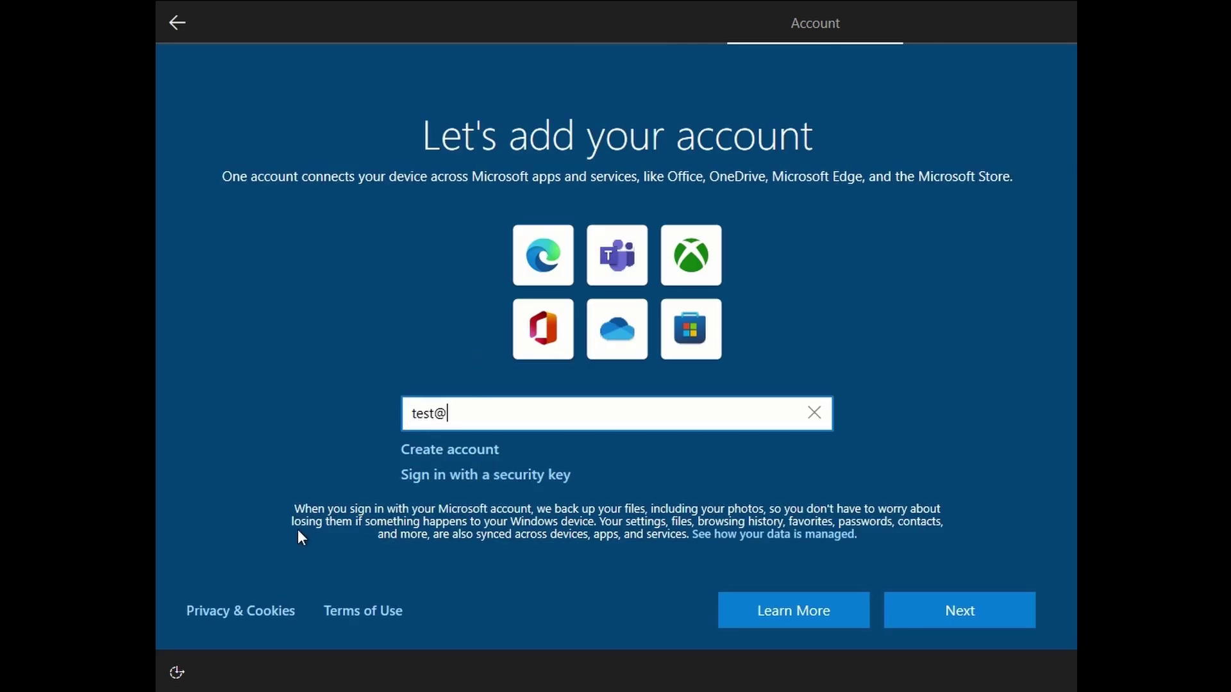
key("BackSpace")
type("outlook.com")
left_click(913, 598)
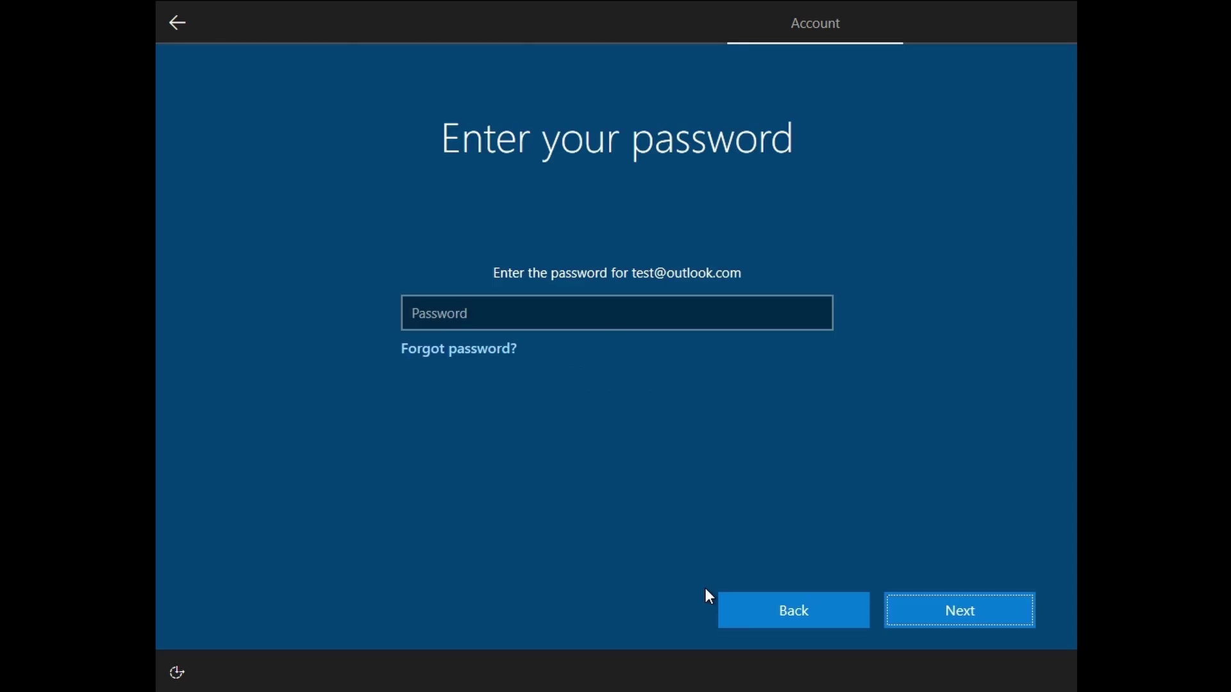
Type the account password into the Password field and submit it.
left_click(606, 312)
left_click(607, 312)
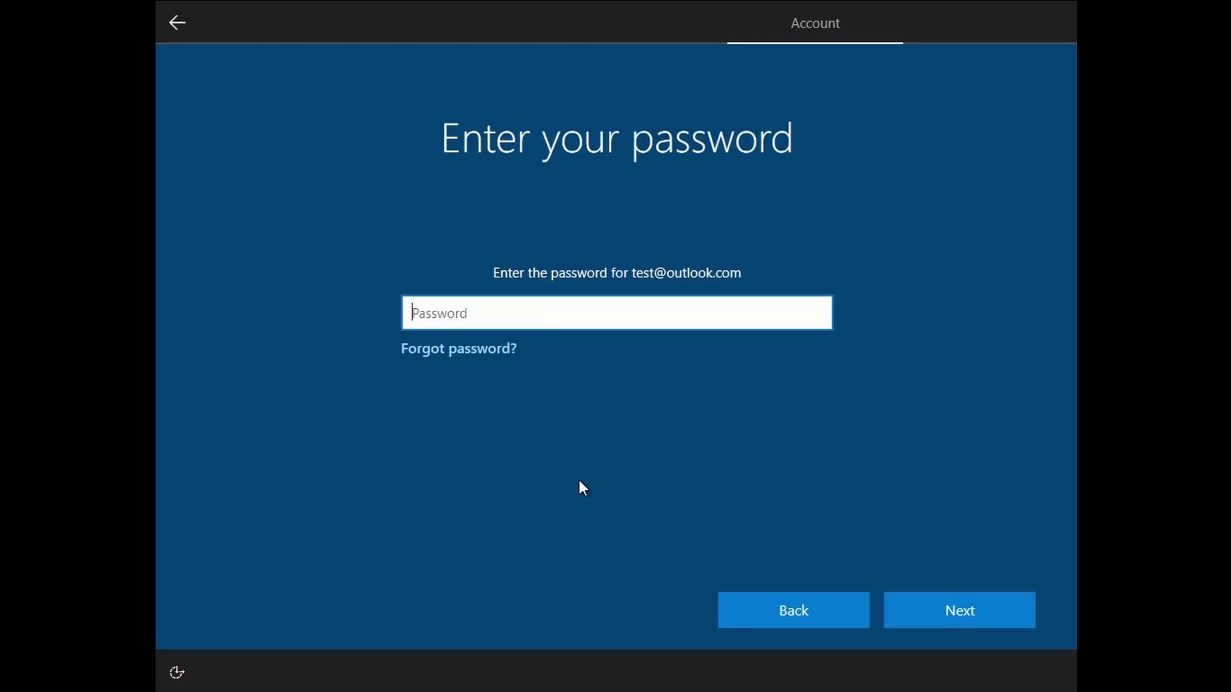
type("•••••••••••")
left_click(1010, 625)
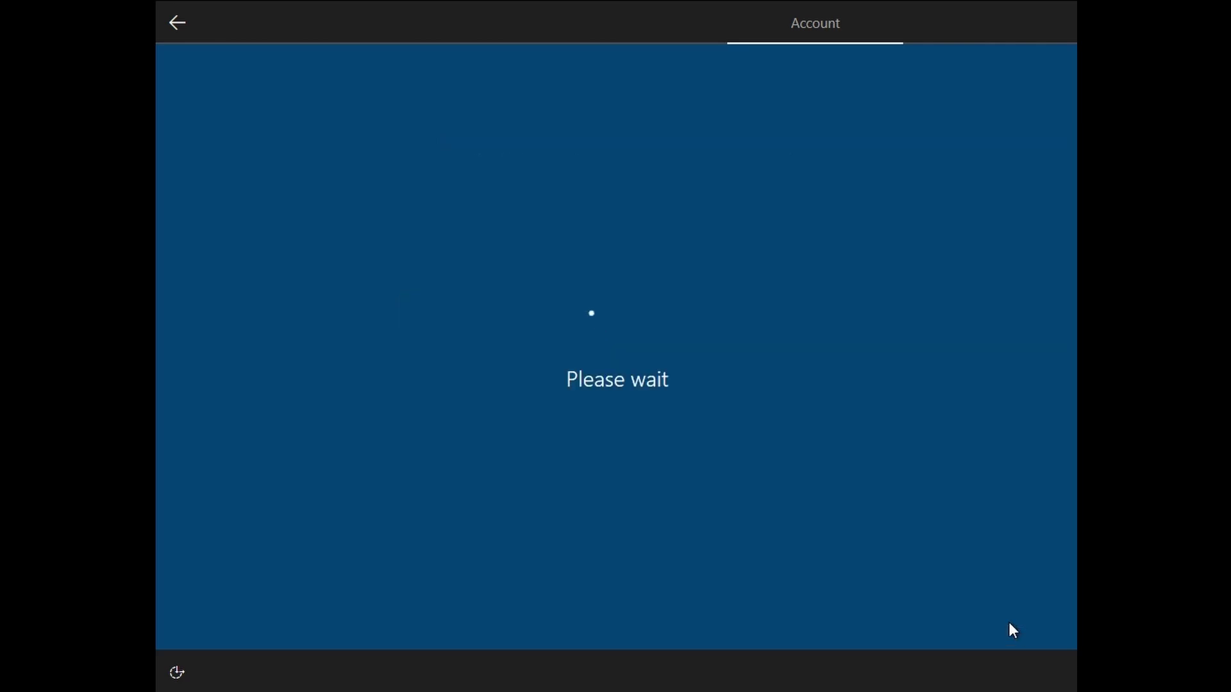
Get past the sign-in error and name the local account 'Test'.
left_click(1018, 610)
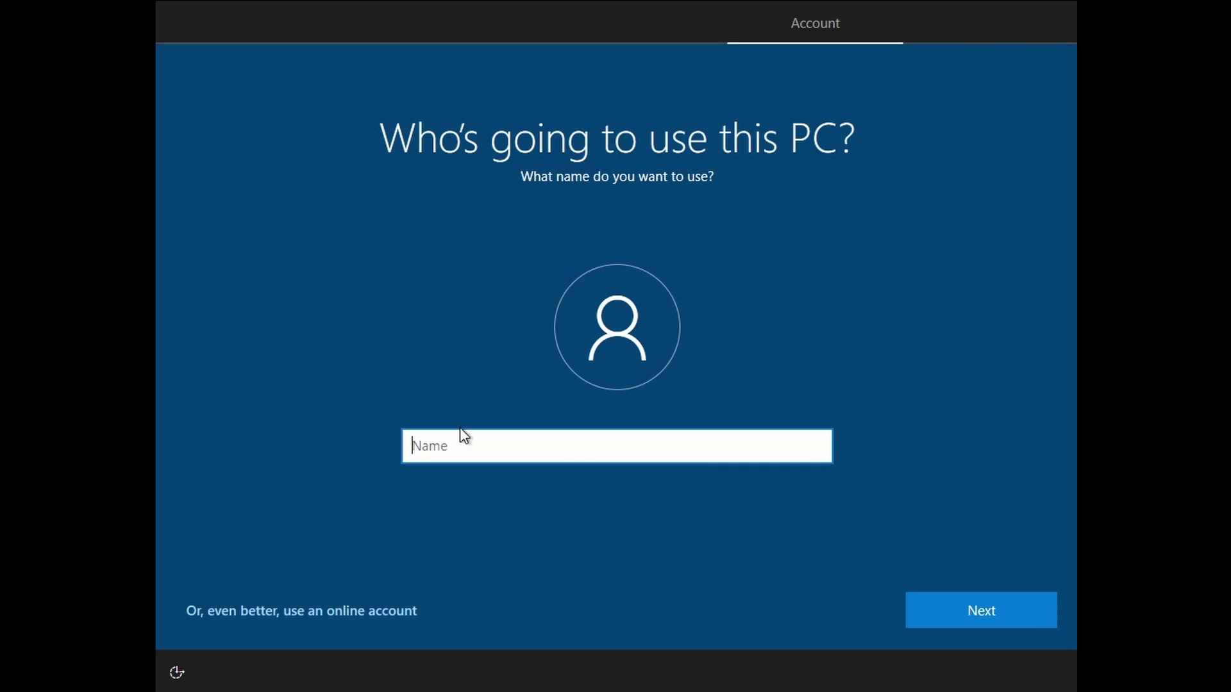
type("Test")
left_click(970, 605)
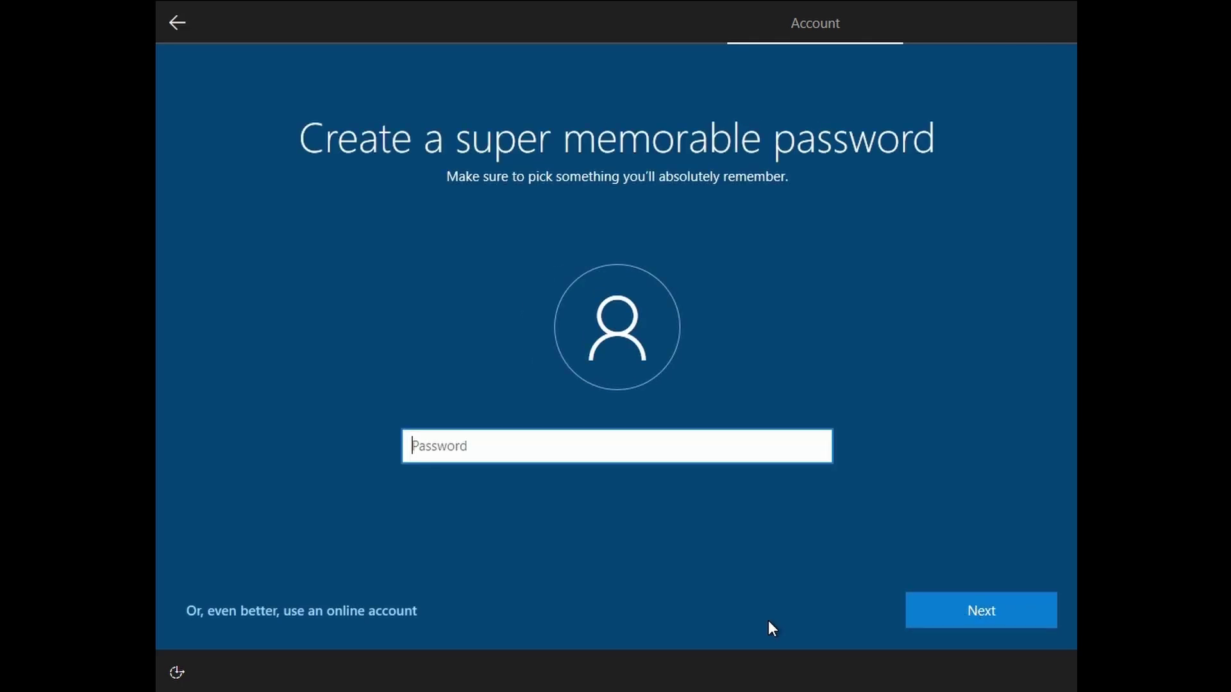
Enter the local account password and confirm it a second time.
type("*********")
left_click(1002, 609)
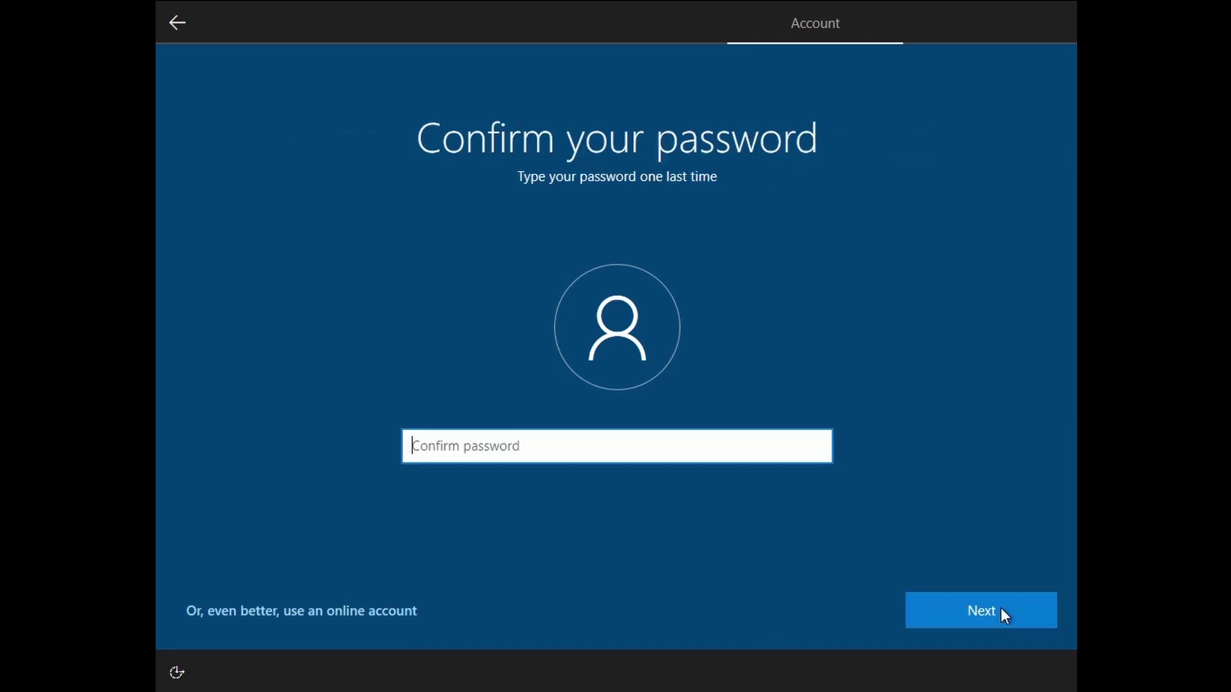
type("*******")
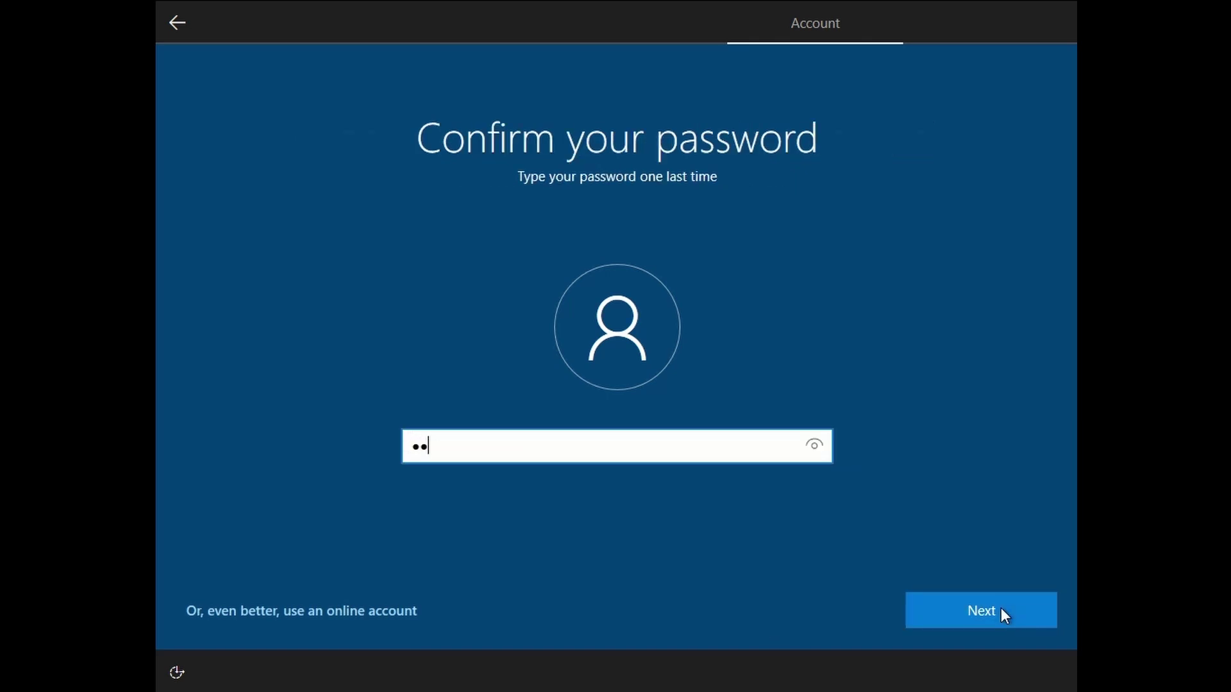
type("**")
left_click(1001, 608)
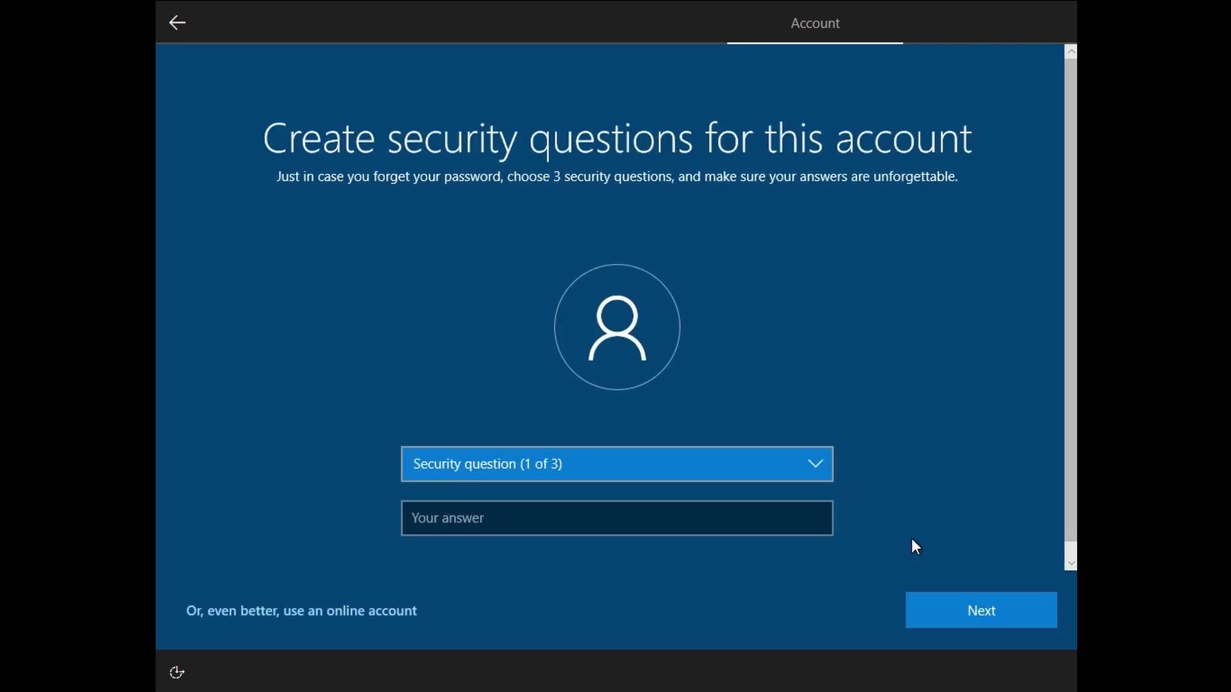
Choose the first pet's name question as security question 1, answering 'Test'.
left_click(806, 467)
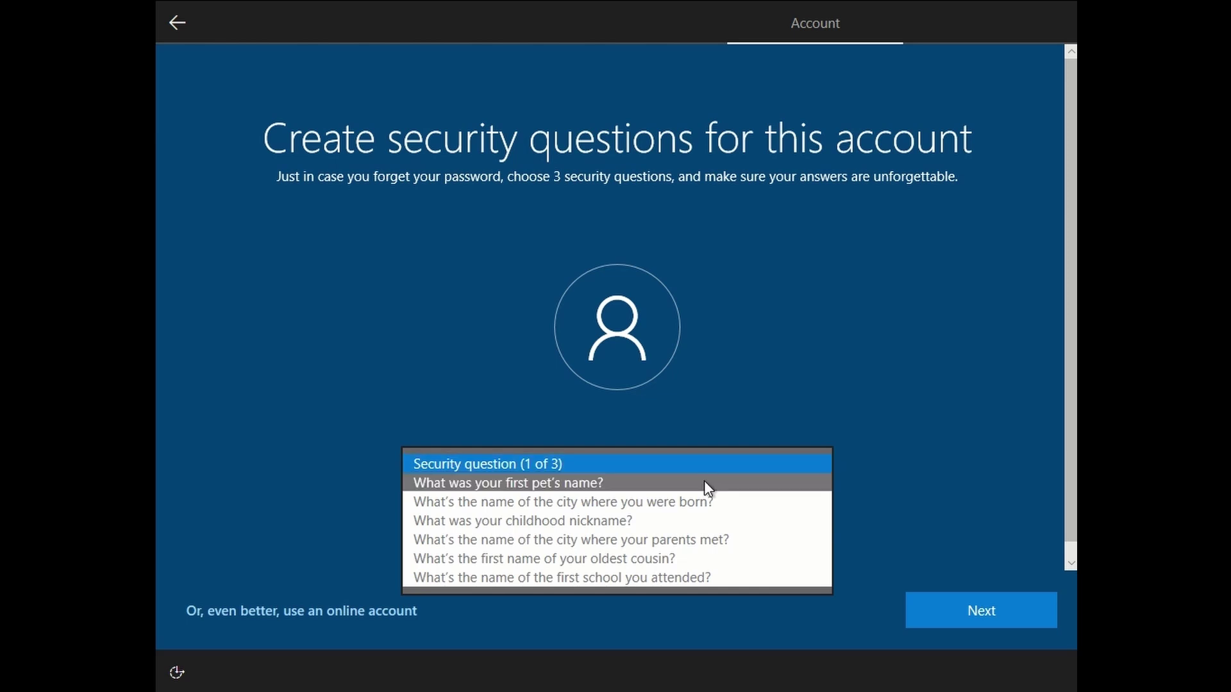
left_click(704, 482)
left_click(595, 514)
type("Test")
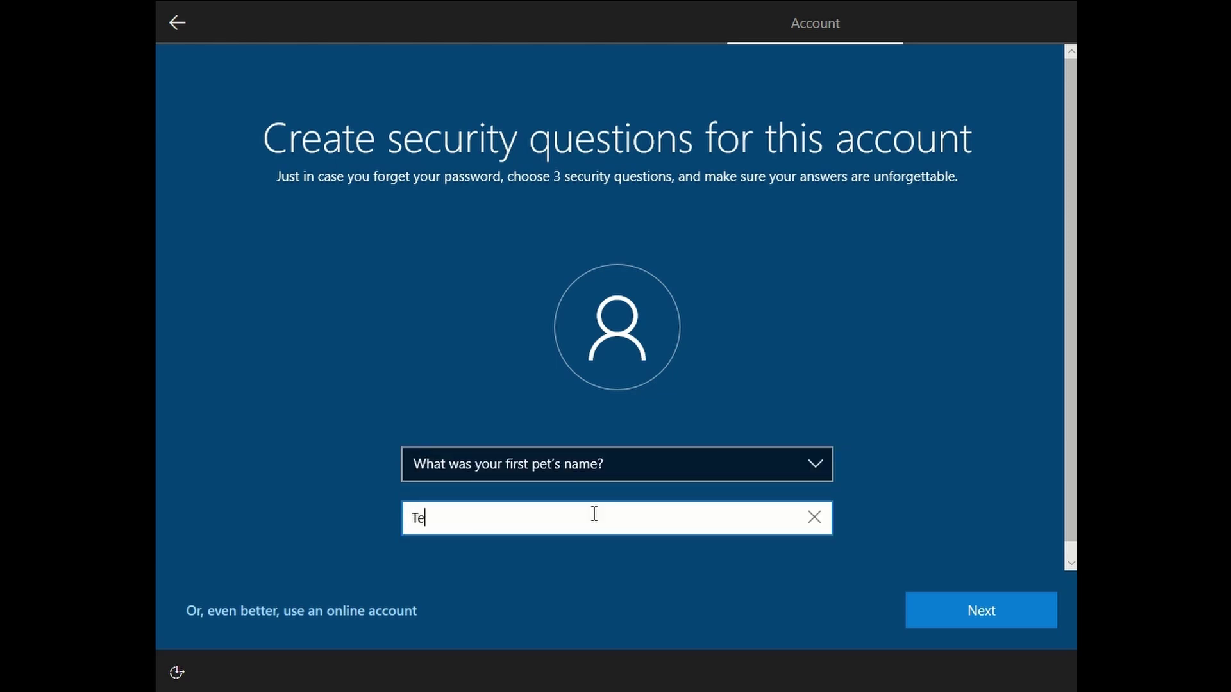
left_click(967, 609)
Choose the birth city question as security question 2, answering 'Test'.
left_click(743, 472)
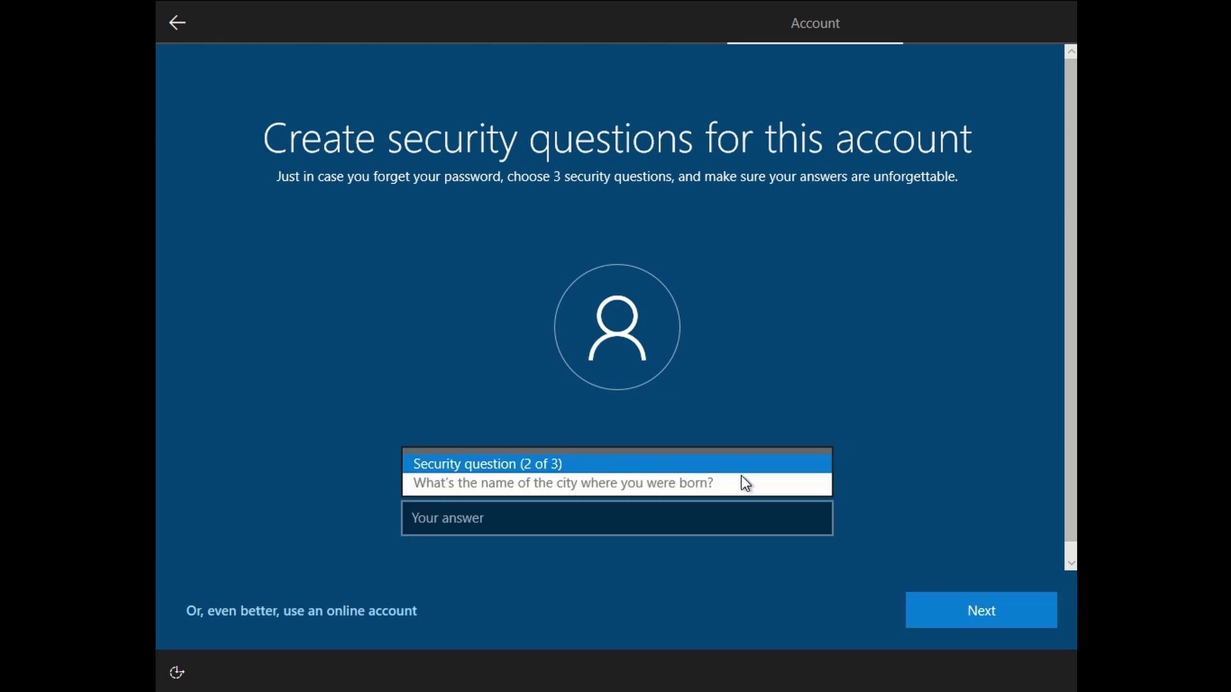
left_click(577, 482)
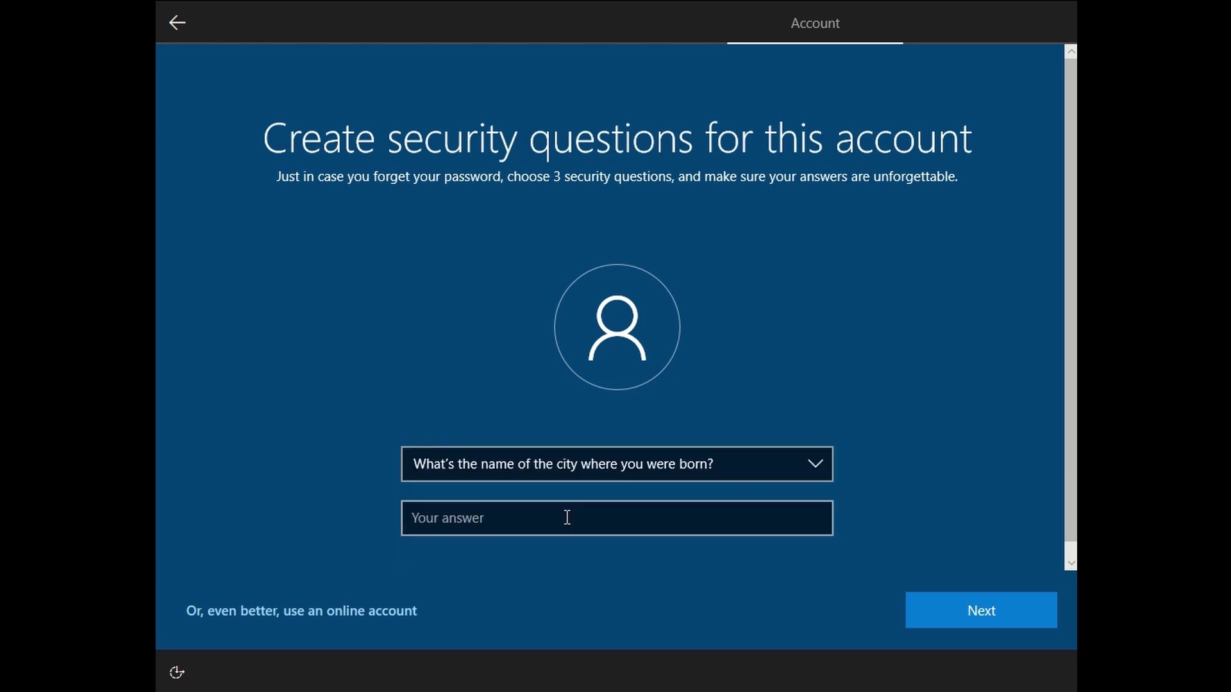
left_click(565, 518)
type("Test")
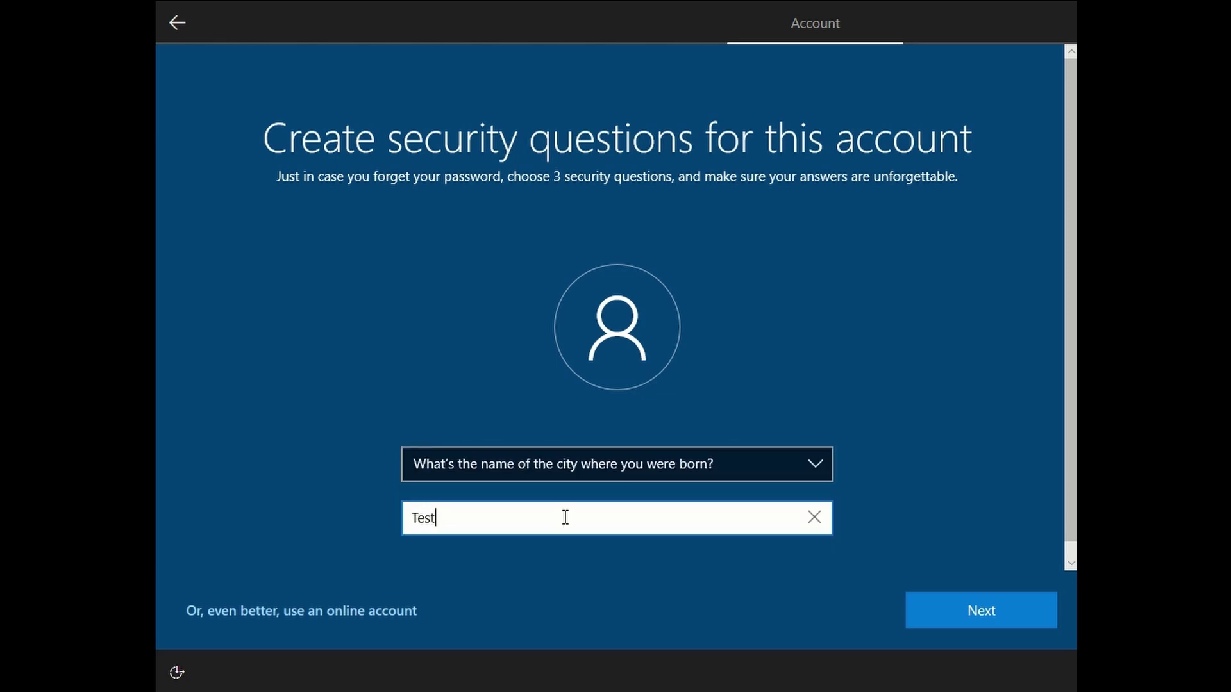
left_click(950, 606)
Choose the childhood nickname question as security question 3, answering 'Test'.
left_click(775, 463)
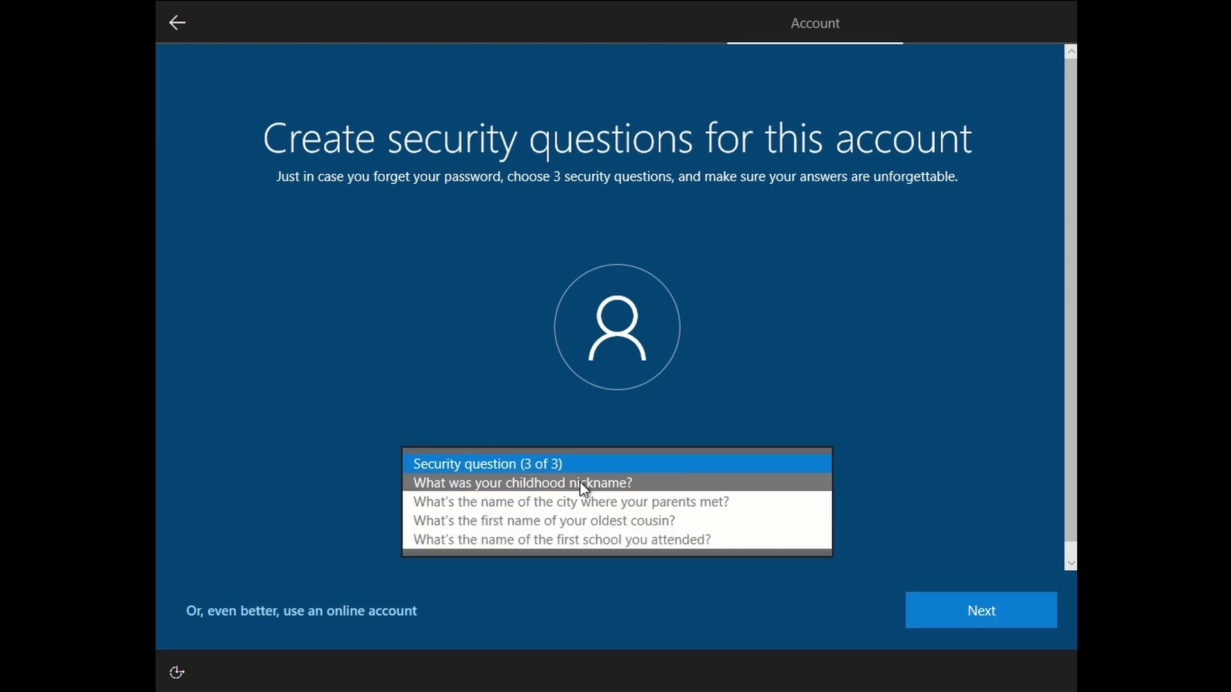
left_click(553, 484)
left_click(526, 516)
type("Test")
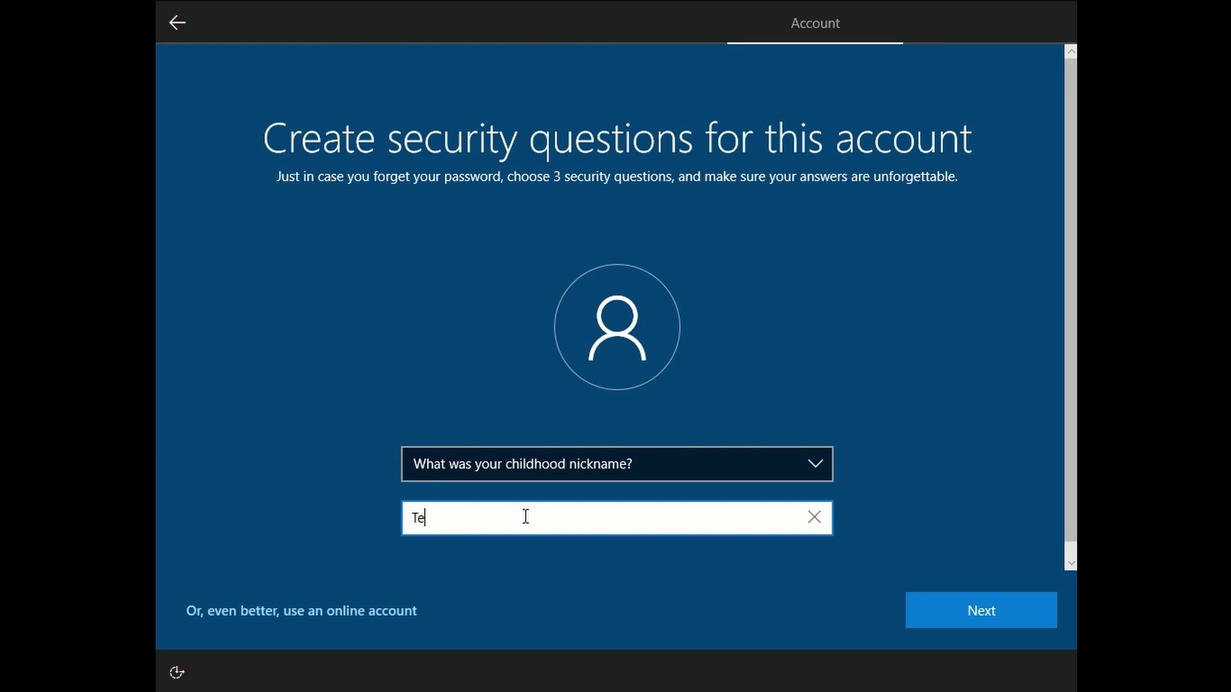
left_click(971, 605)
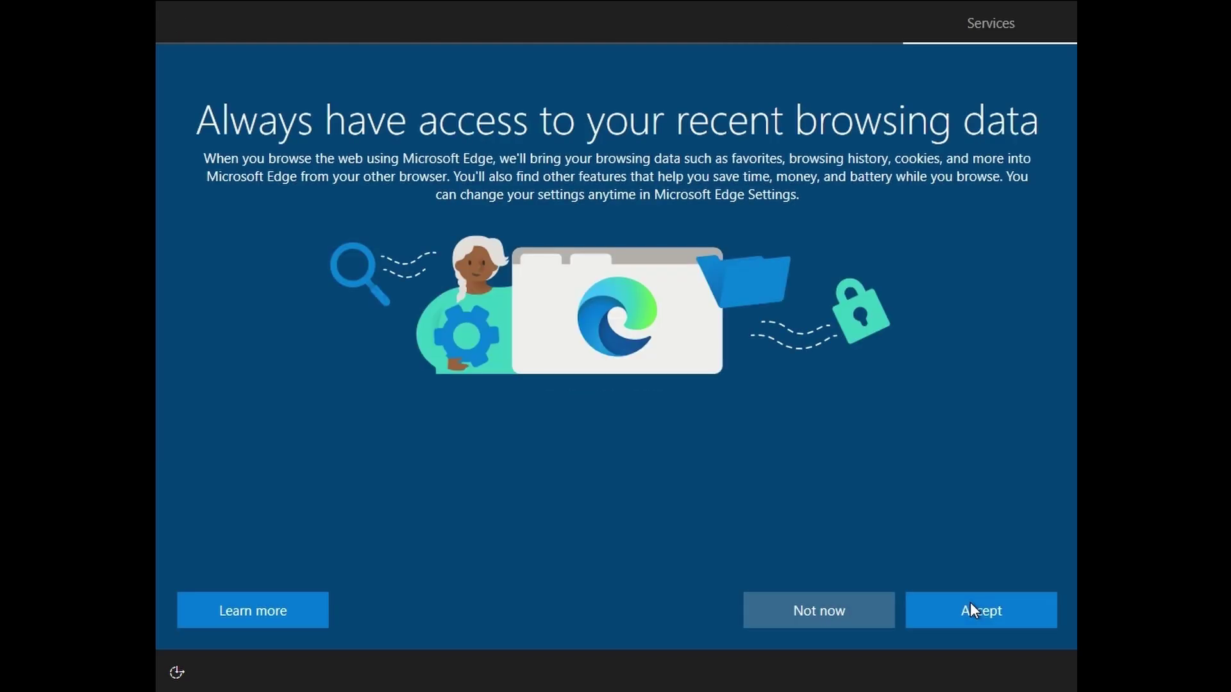
Decline Edge data import, accept privacy settings, skip customization, and decline Cortana.
left_click(871, 617)
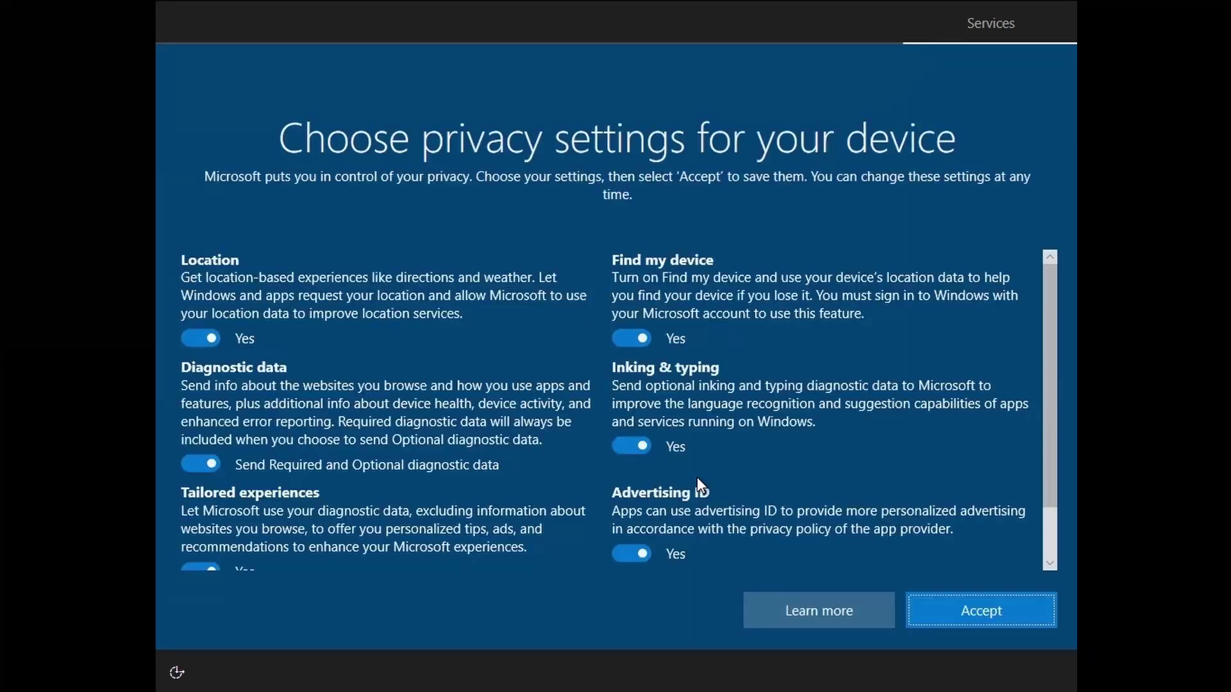
left_click(975, 605)
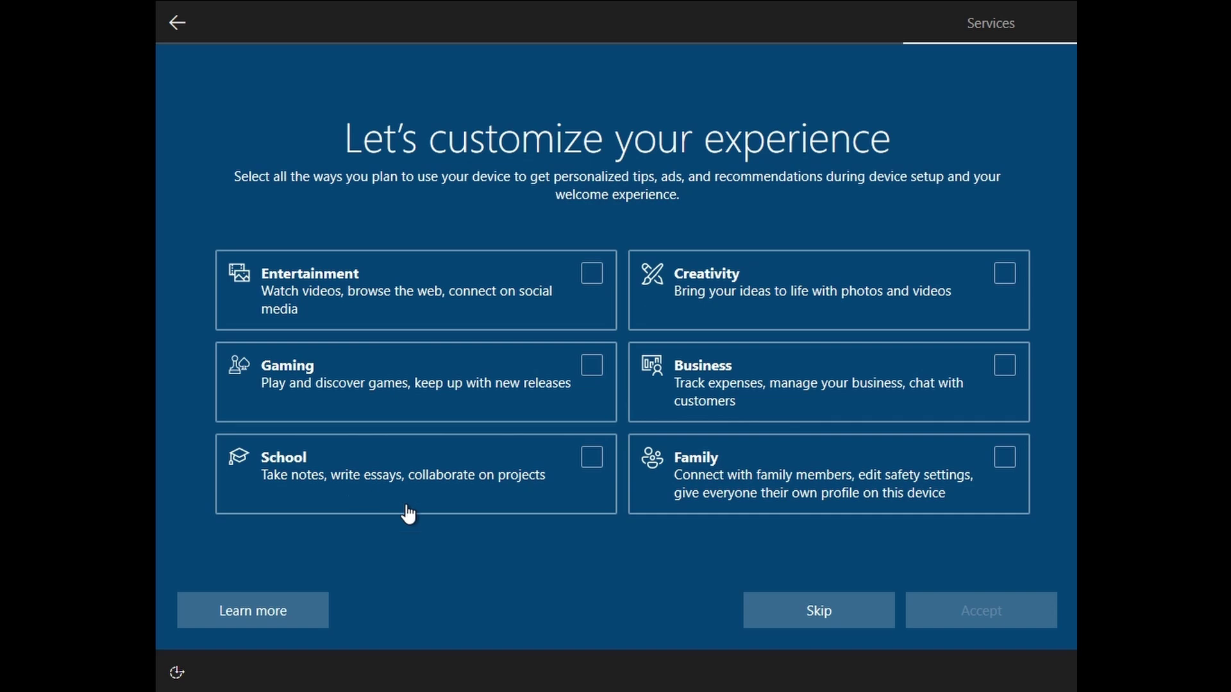
left_click(798, 598)
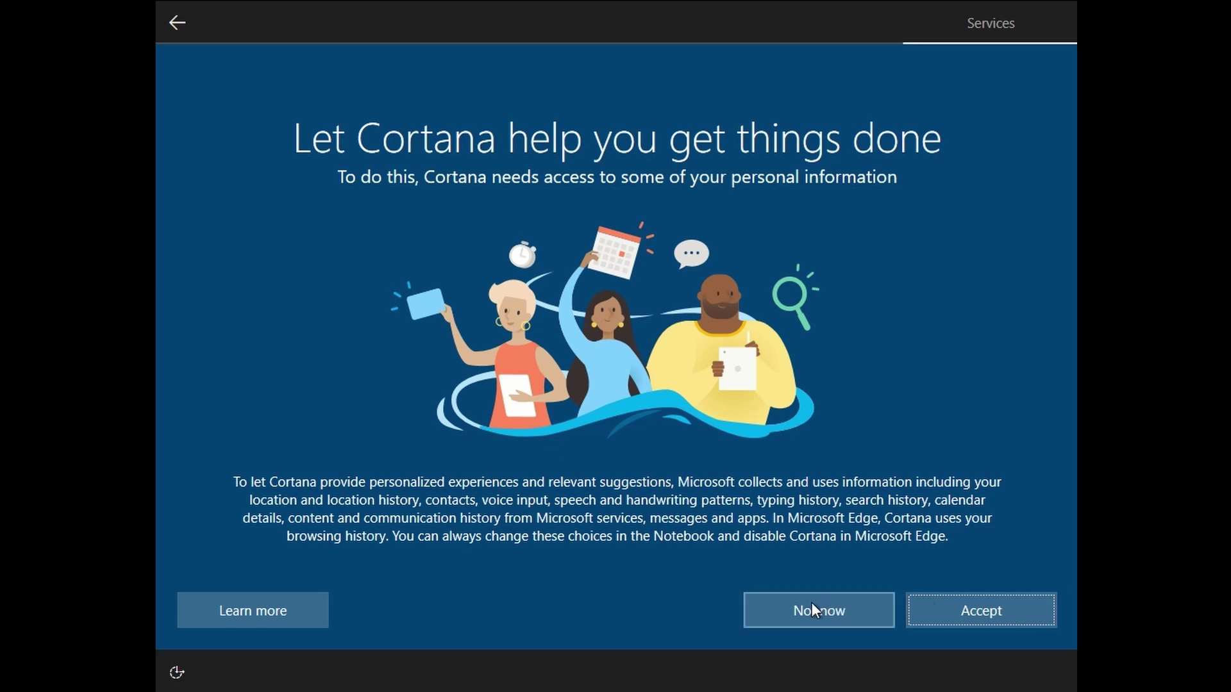
left_click(811, 602)
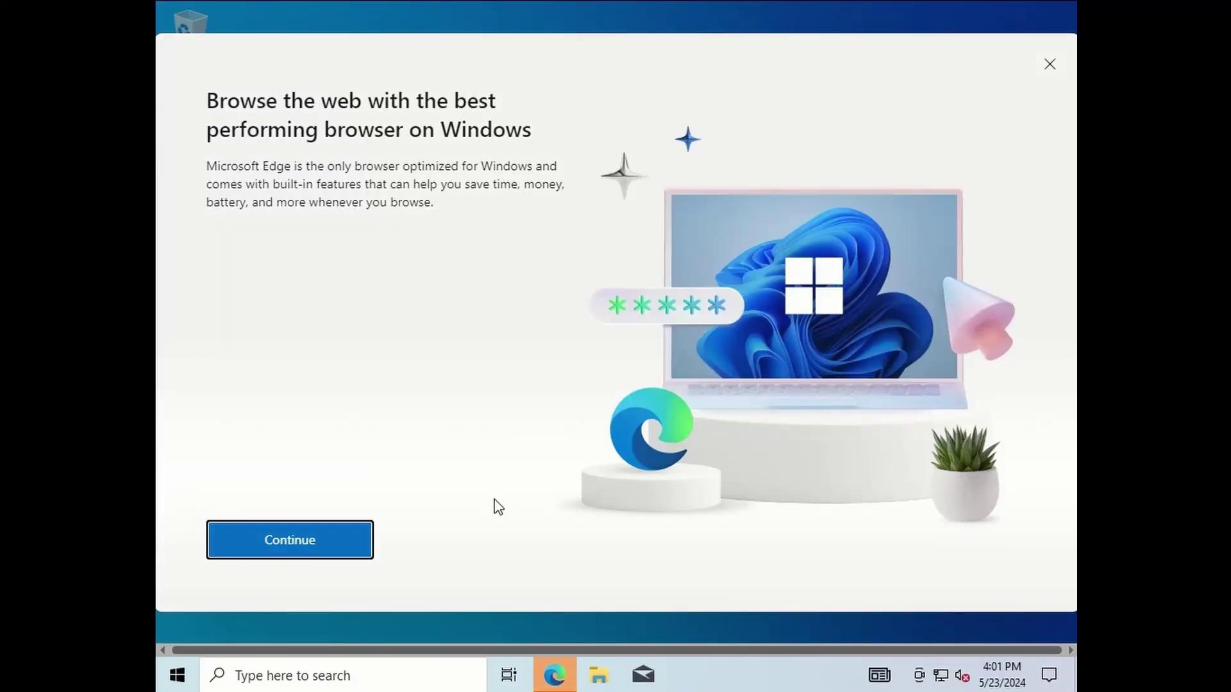
Start Edge without signing in and turn off regular importing from other browsers.
left_click(326, 535)
left_click(307, 544)
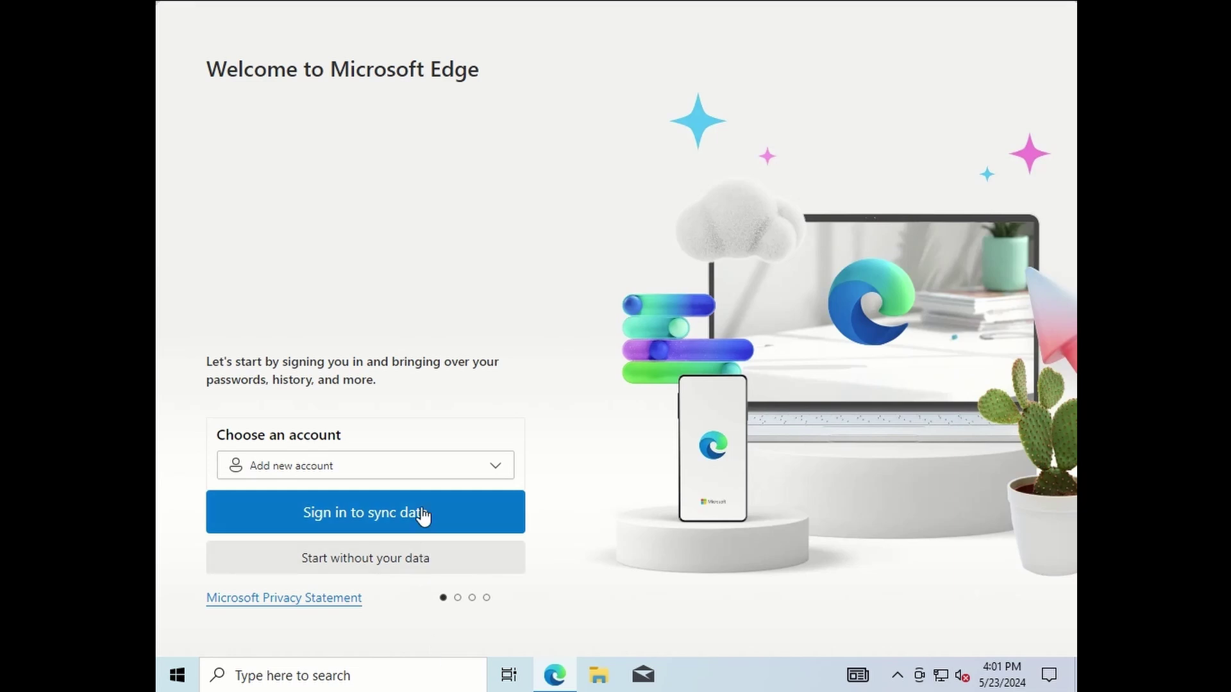
left_click(412, 562)
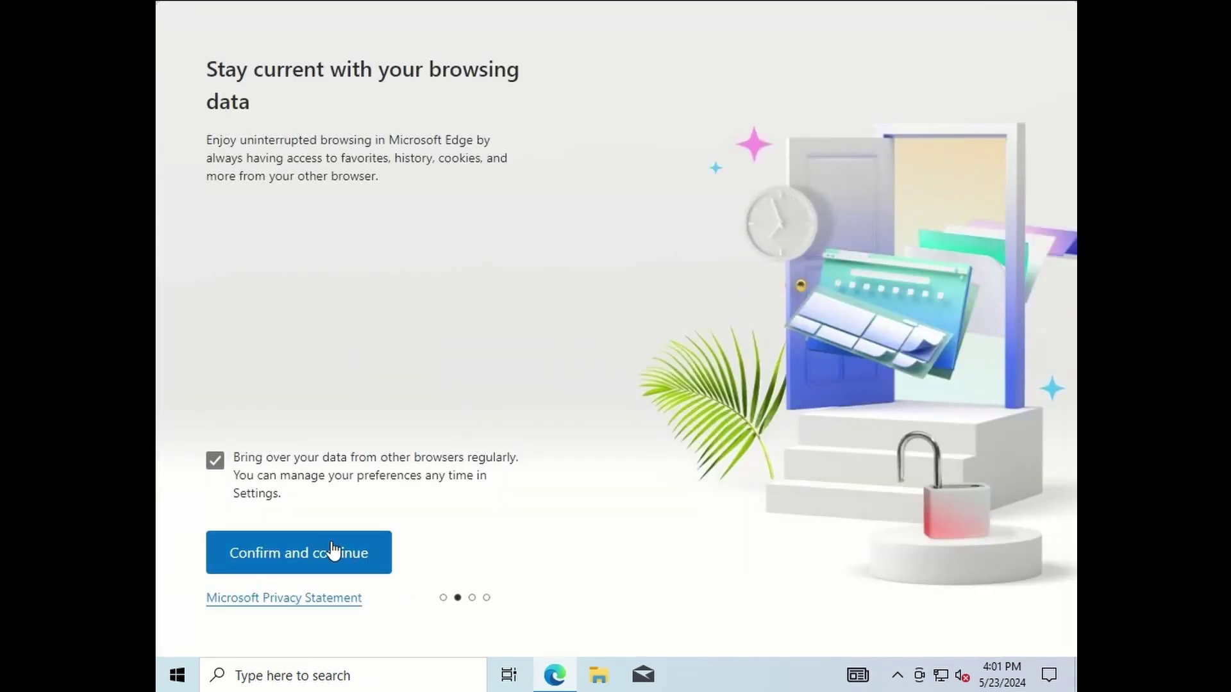
left_click(215, 460)
left_click(296, 569)
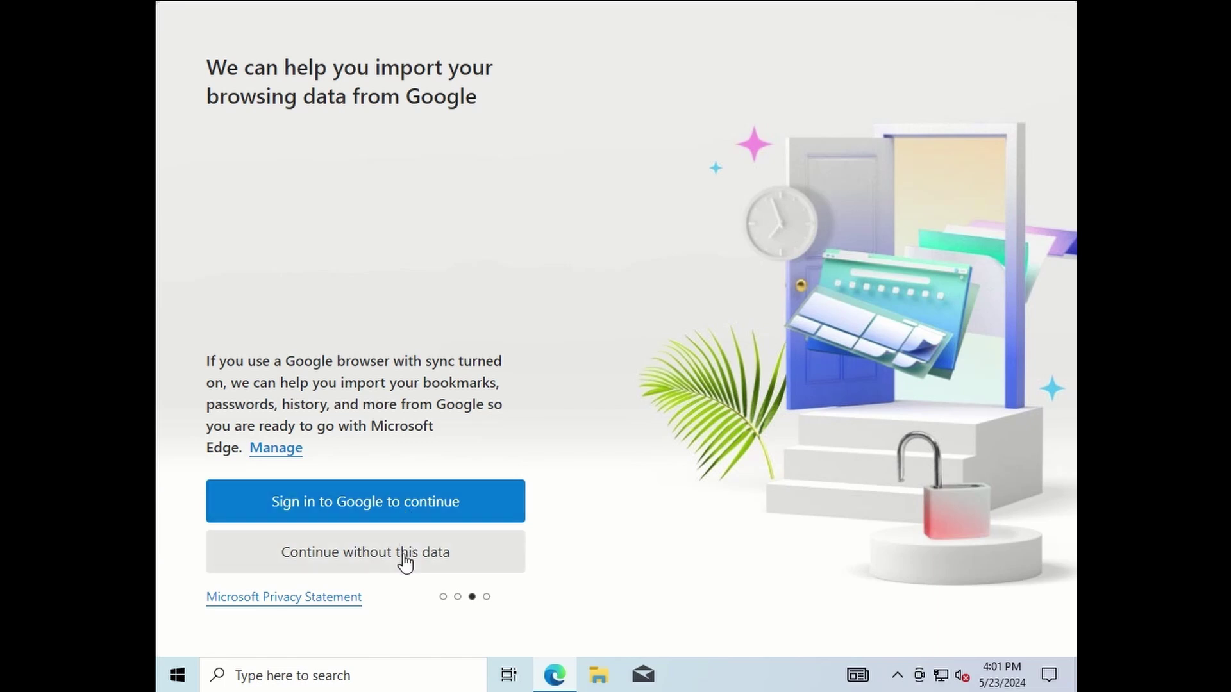
Skip Google data import, opt out of personalized experiences, then close Edge.
left_click(407, 558)
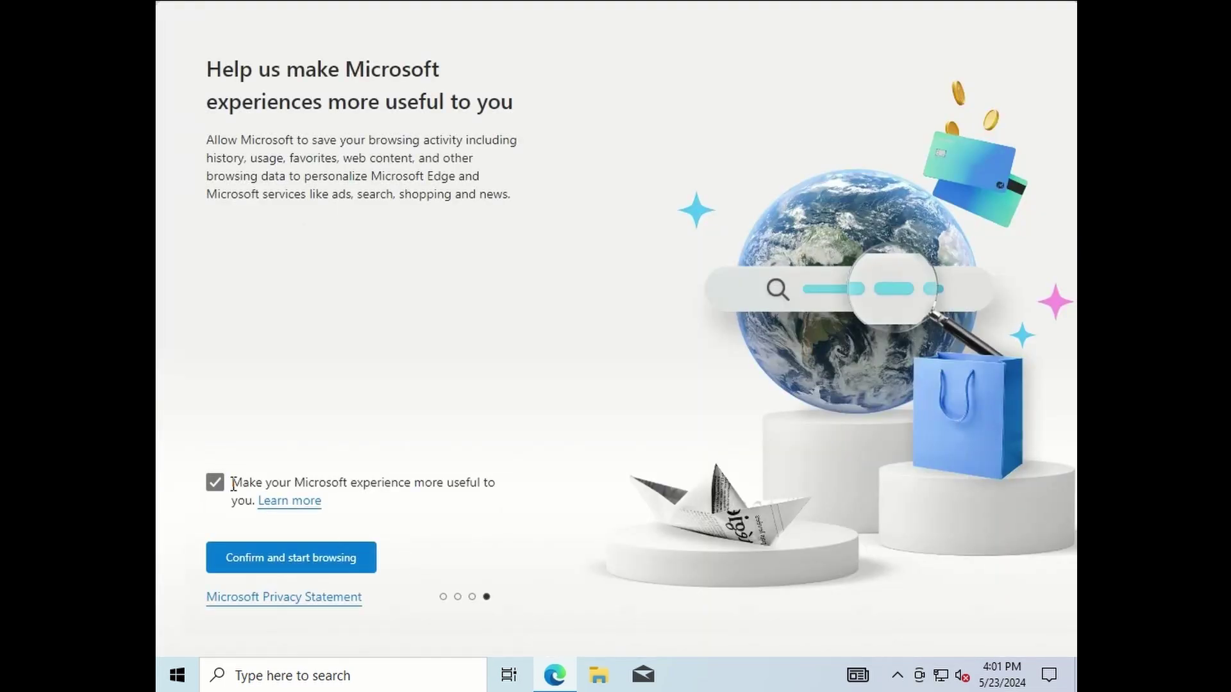
left_click(218, 486)
left_click(265, 556)
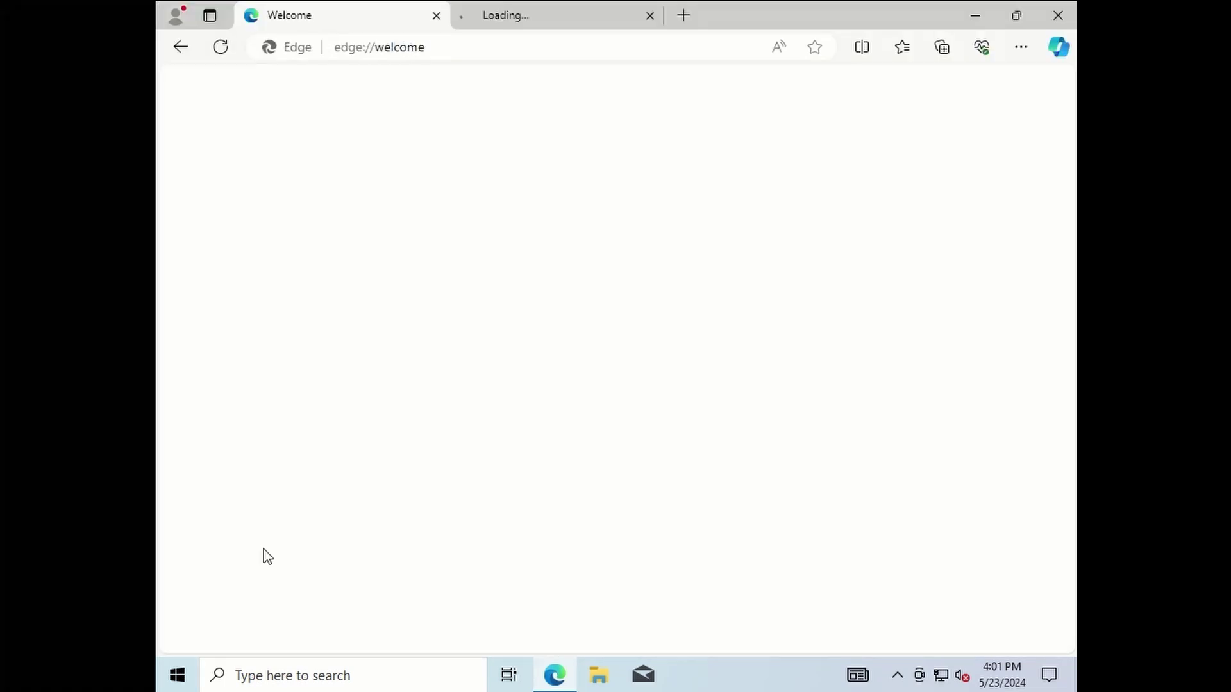
left_click(1047, 21)
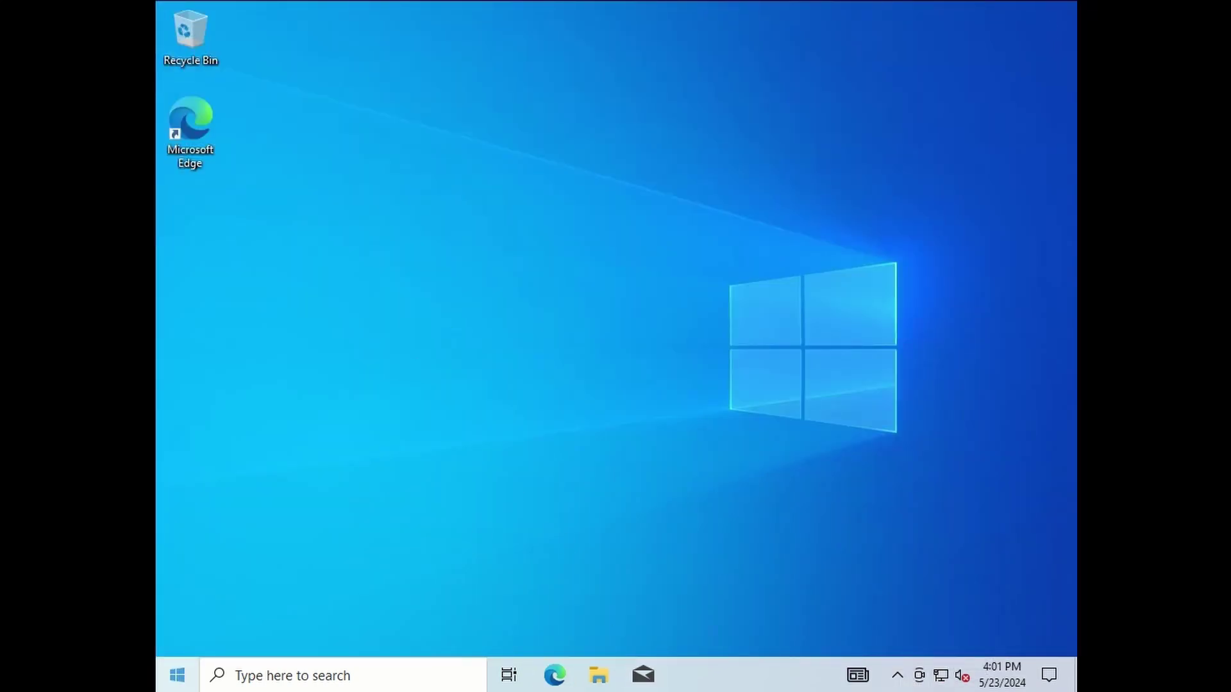
Show the Shut down and Restart options from the Start menu's Power button.
left_click(177, 674)
left_click(185, 640)
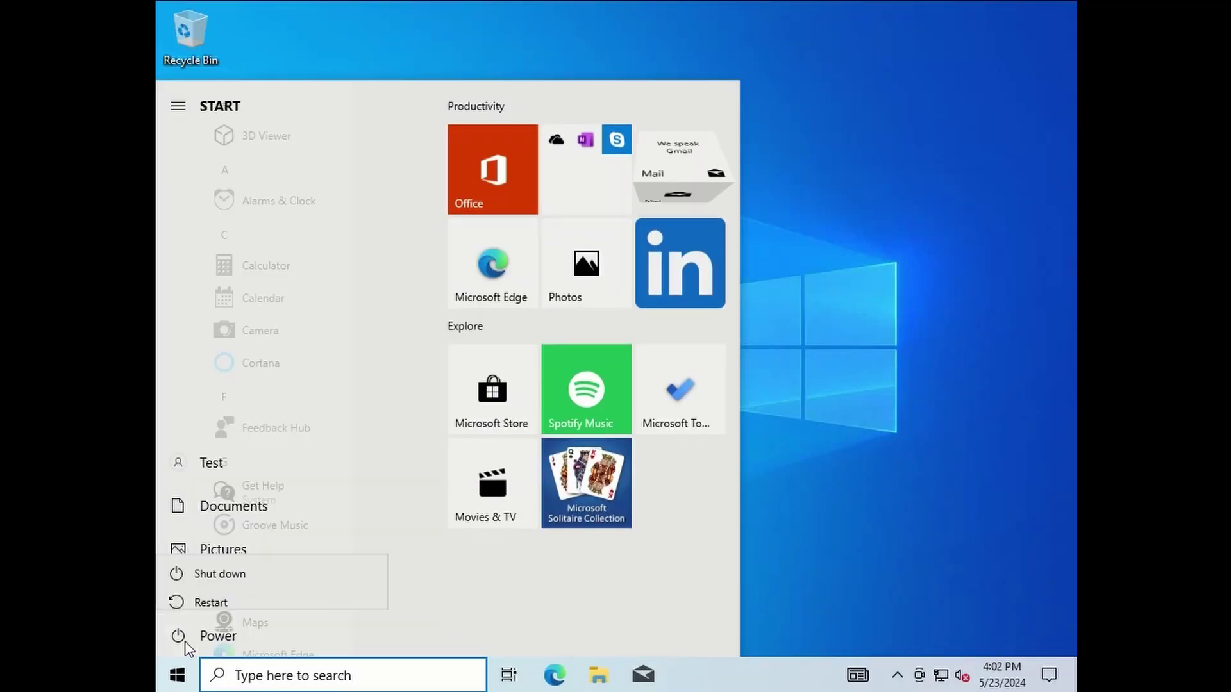